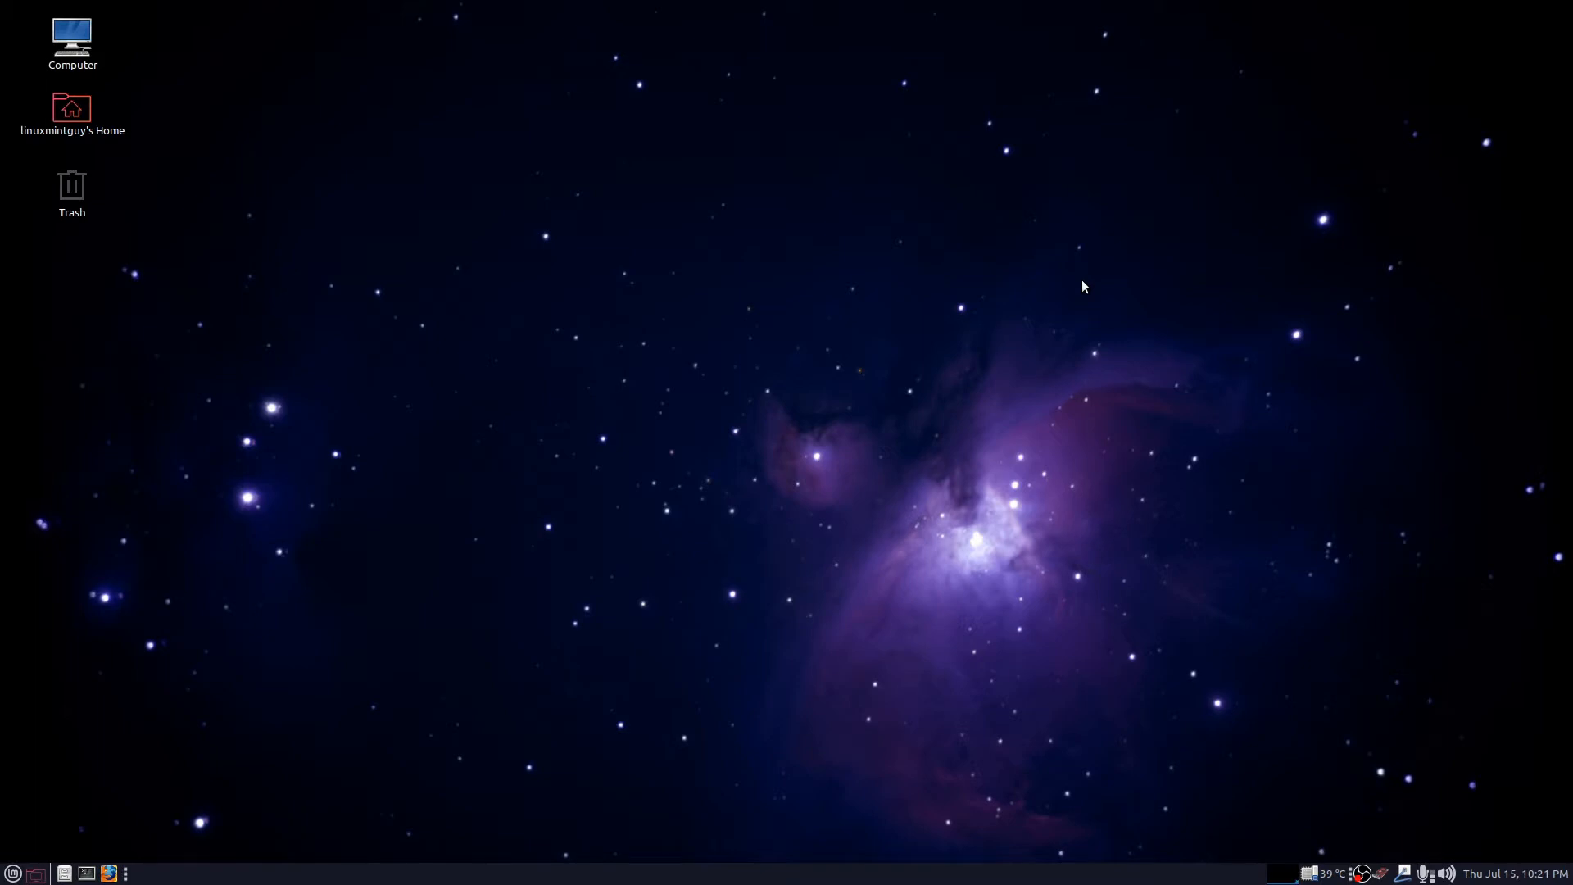
Check the Trash folder in the file manager and close it
click(65, 873)
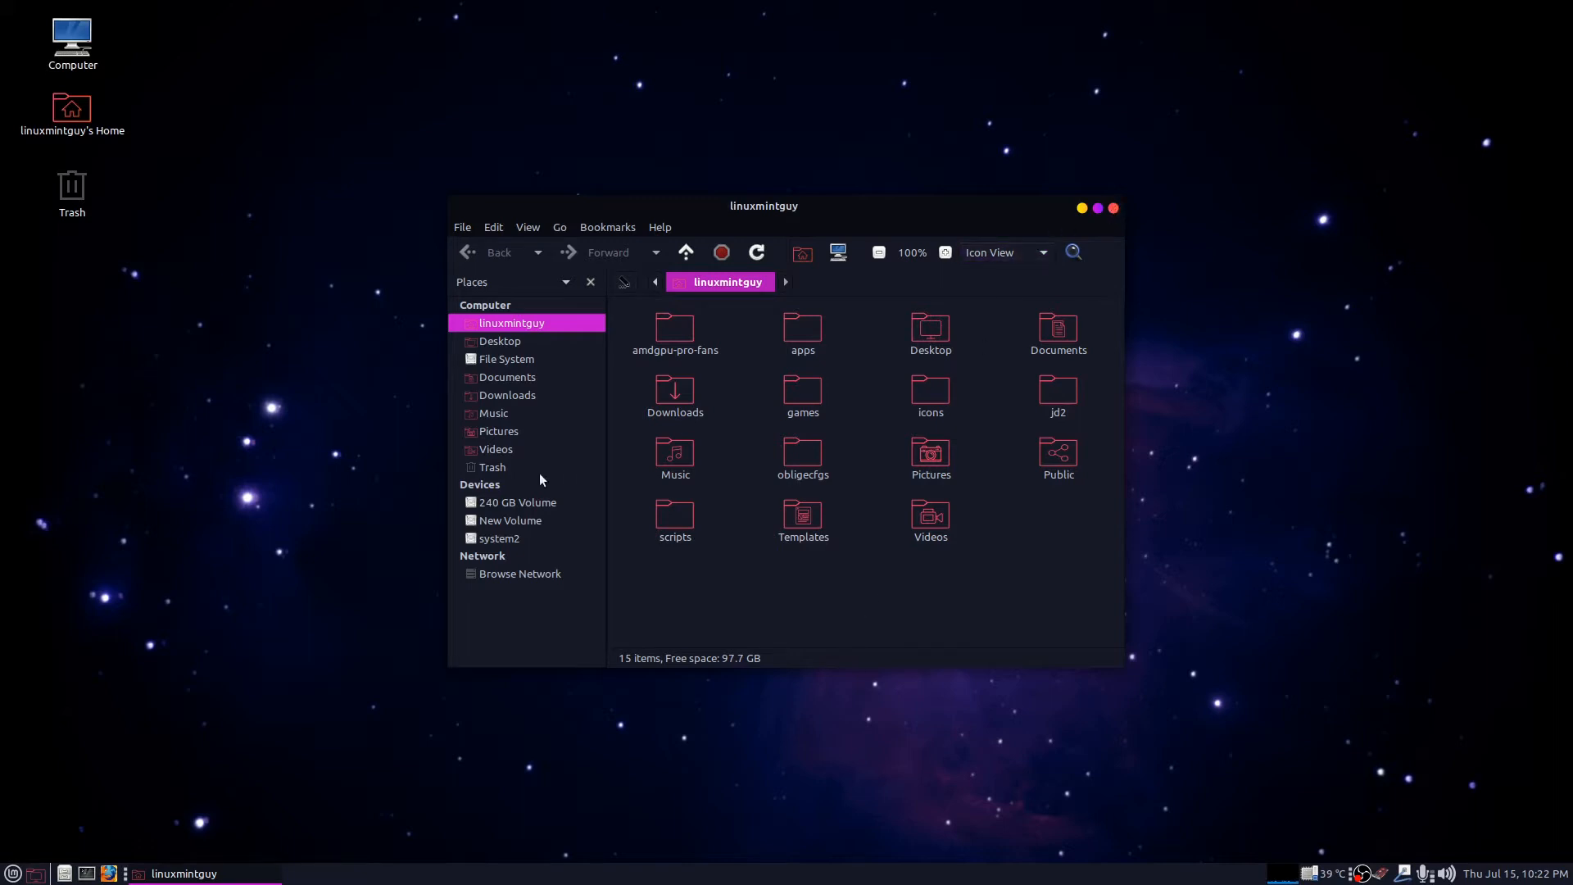
click(486, 467)
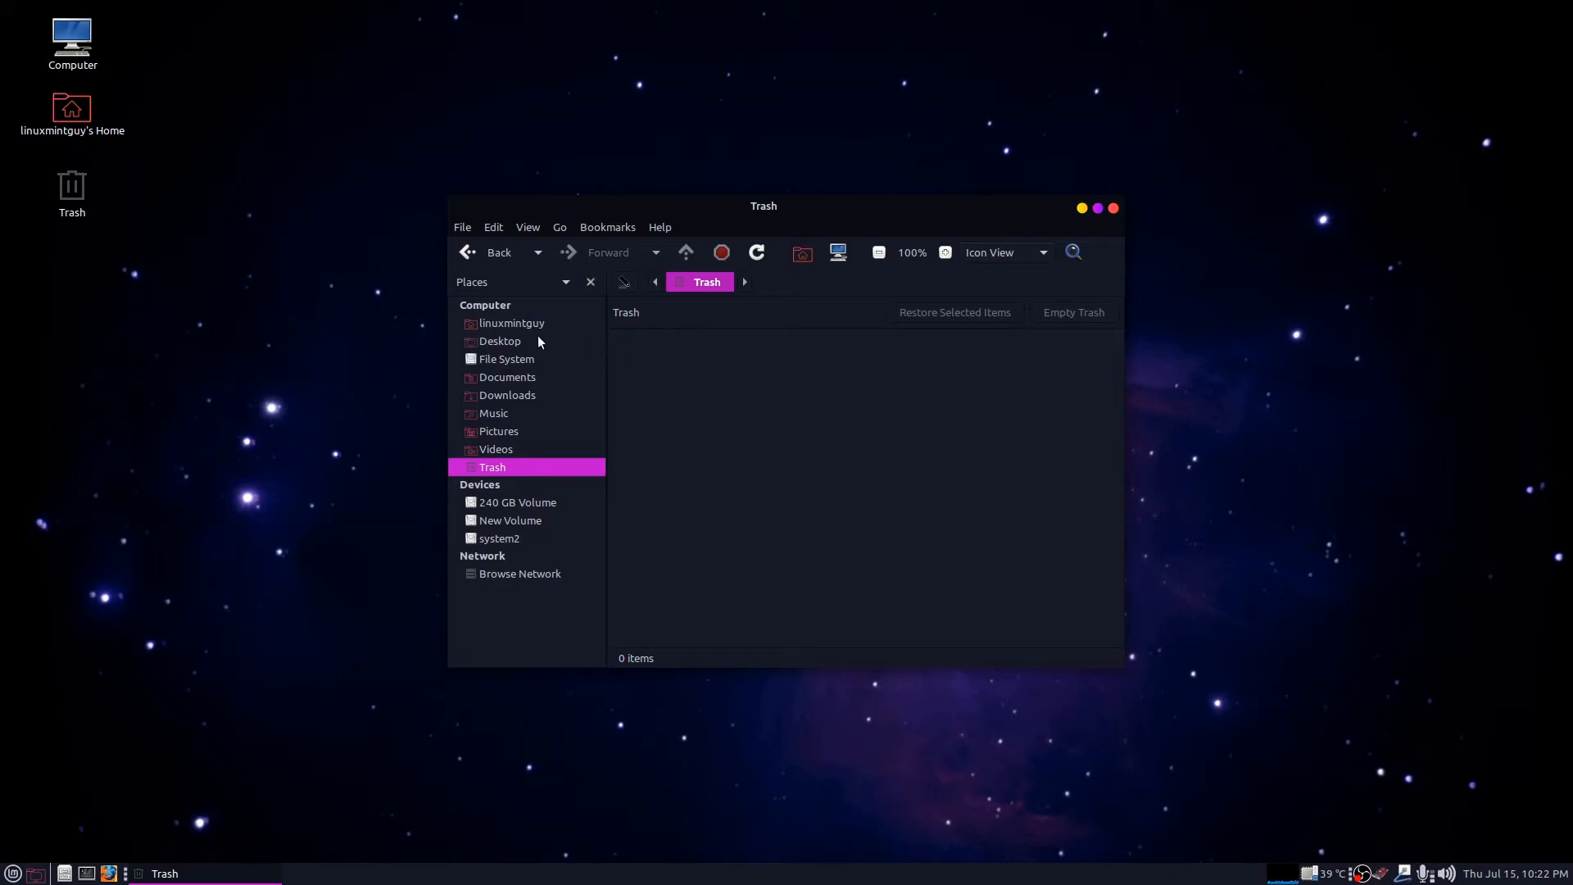
click(513, 323)
click(1113, 208)
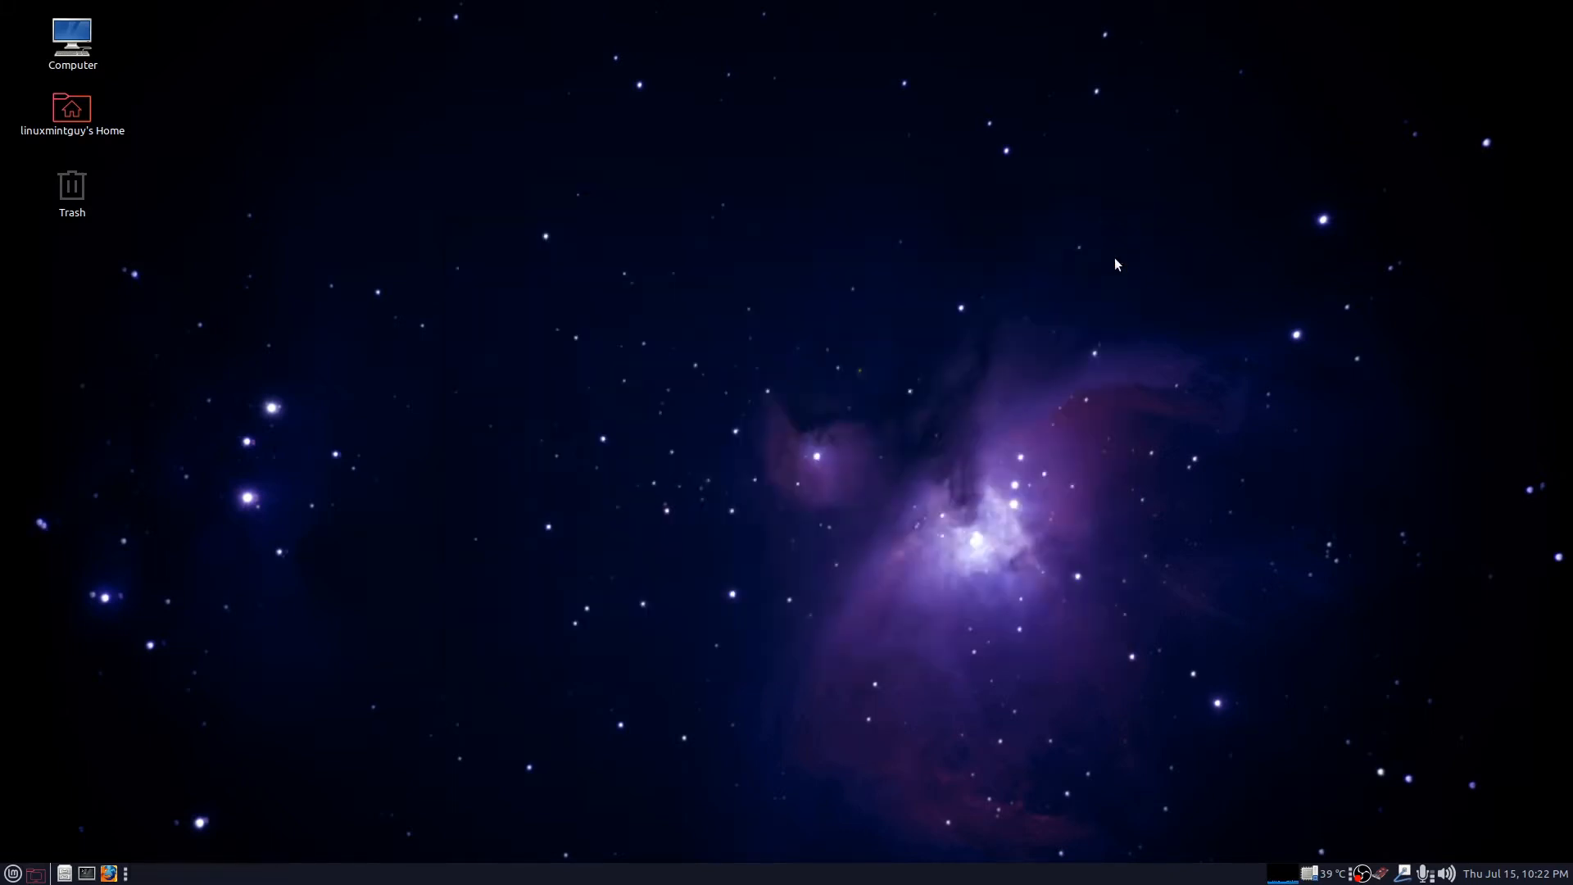
Run sudo apt install bleachbit in Terminal, confirm it is already newest (3.9.0-1), then exit
click(87, 873)
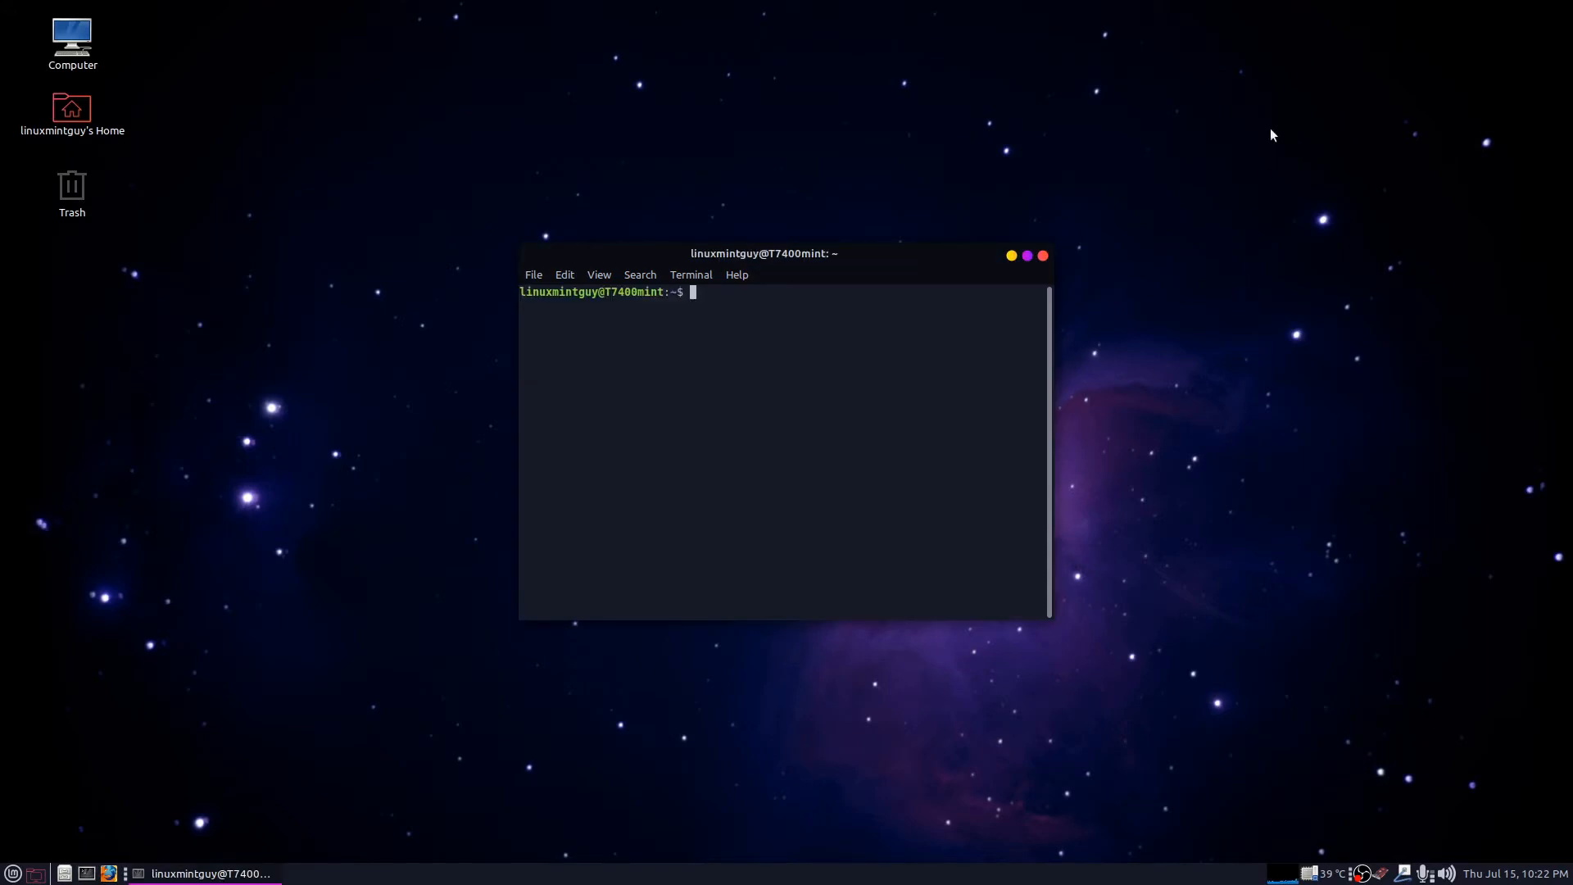
click(1269, 129)
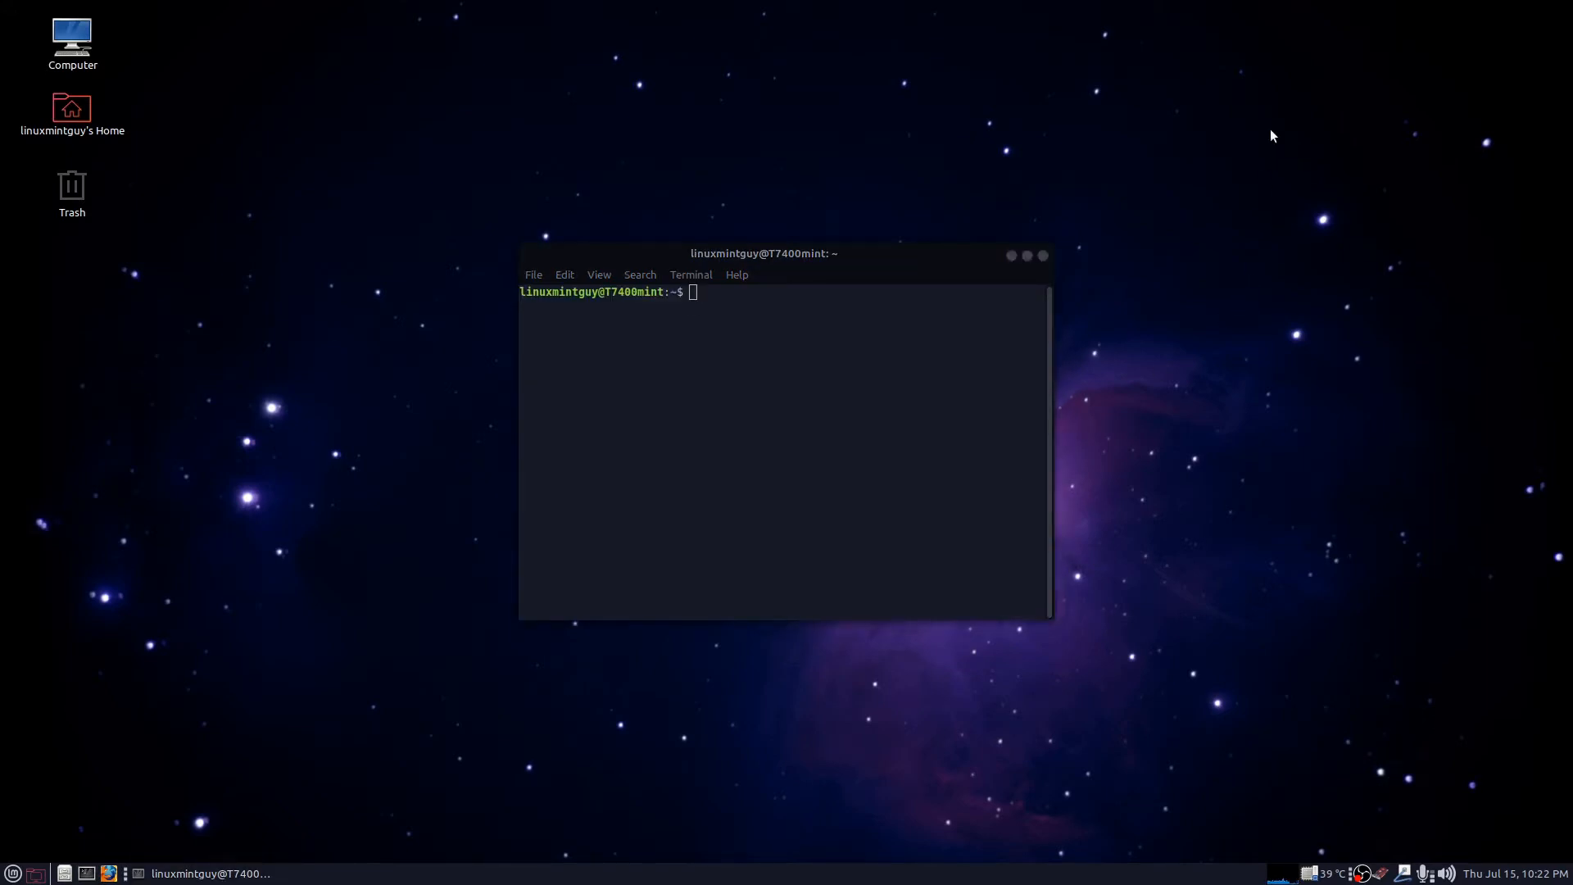
click(833, 413)
text(sud)
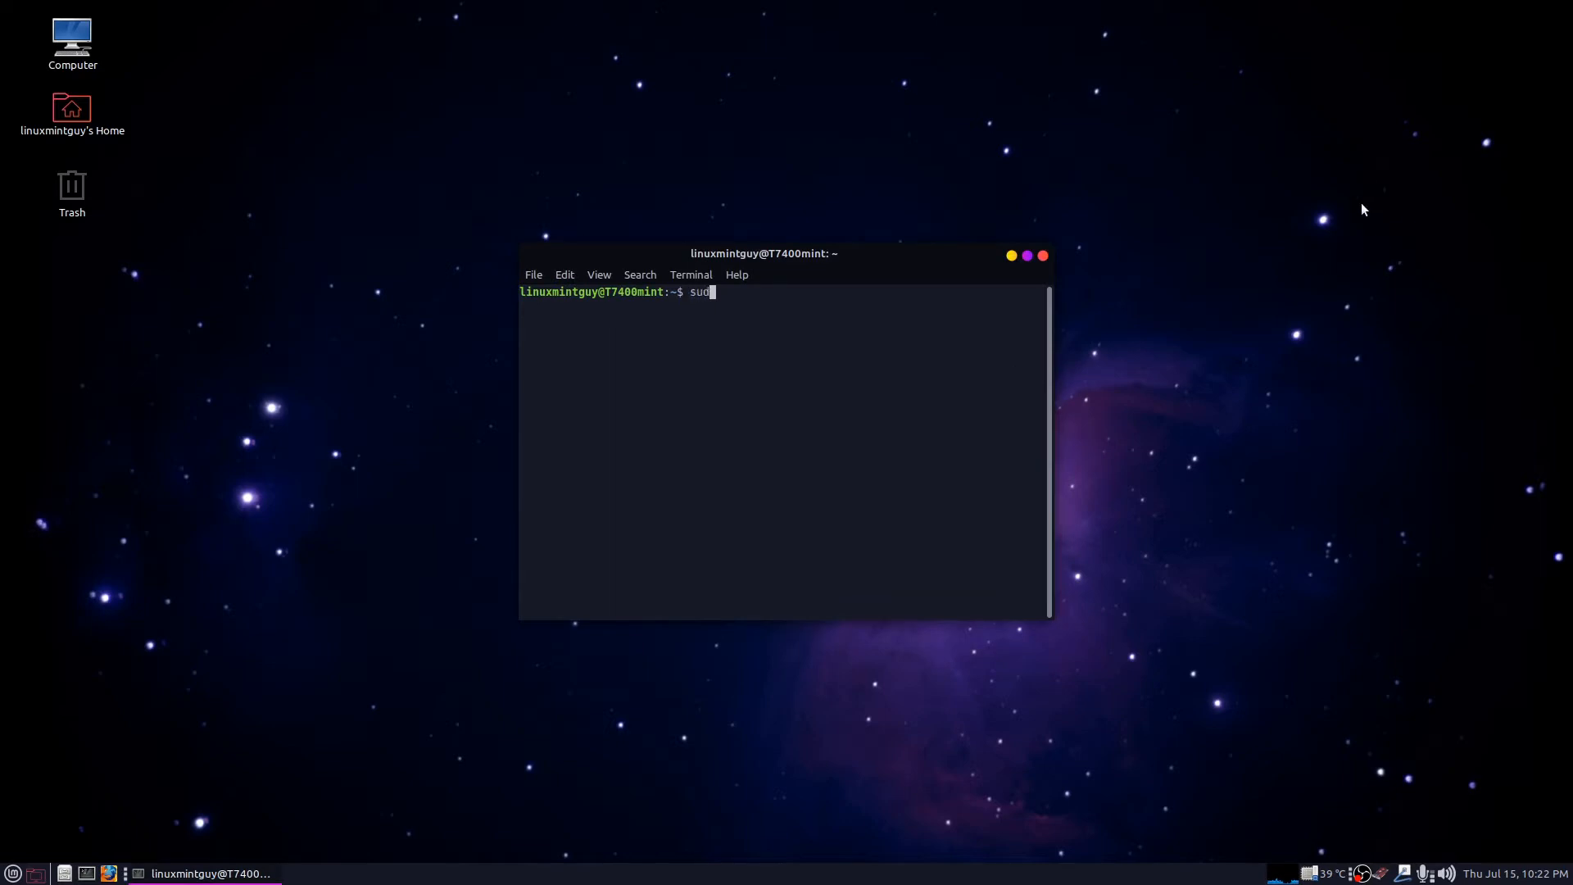
text(o apt inst)
text(all blea)
text(chbit)
key(Return)
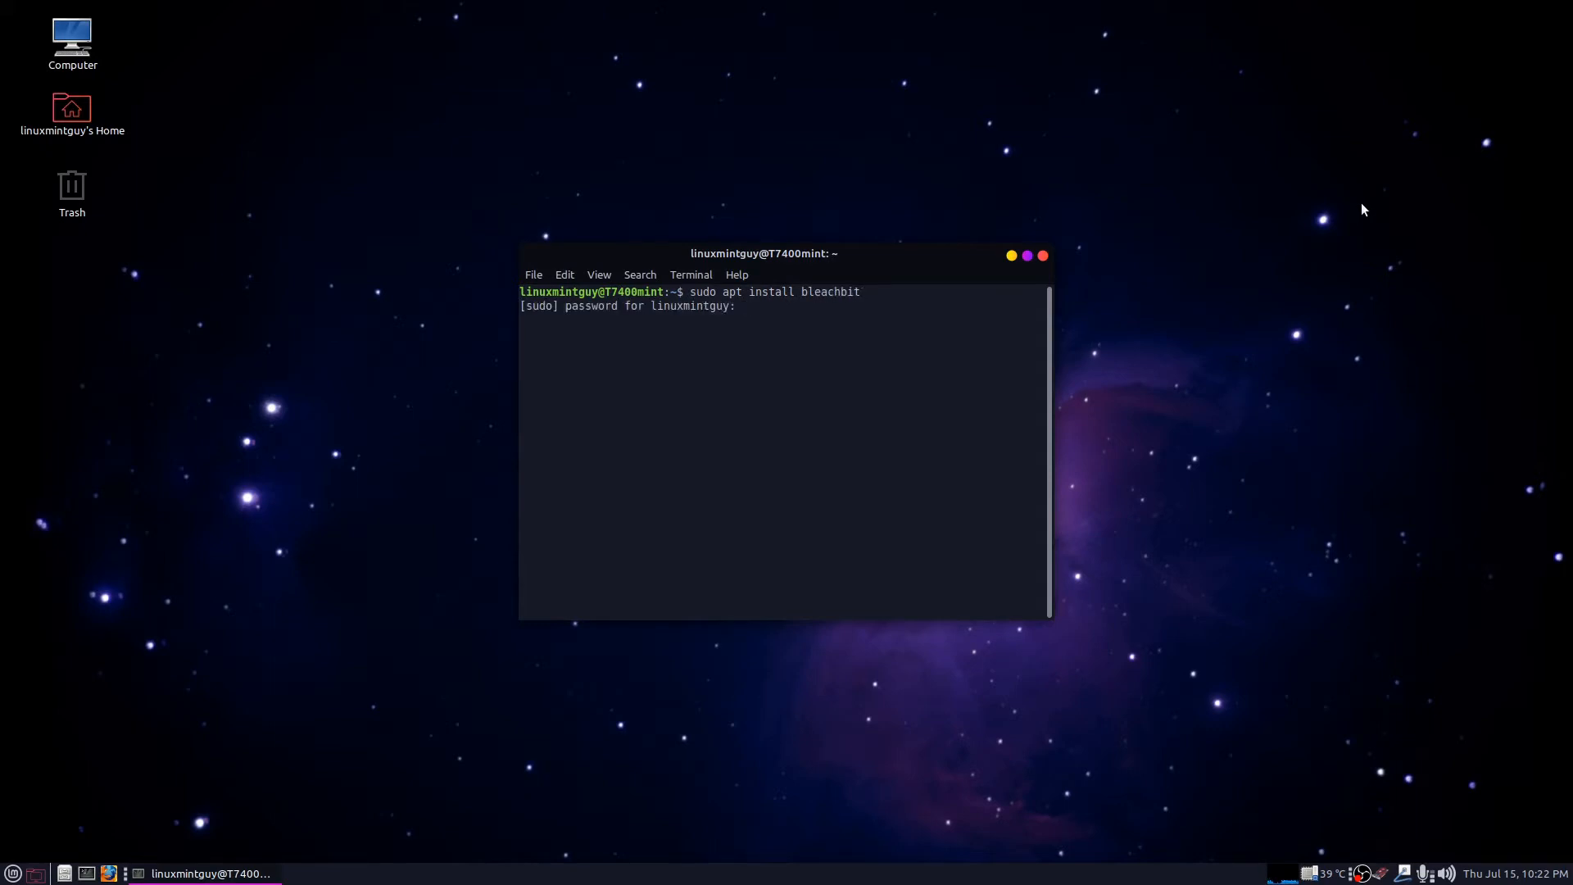
text(****)
key(Return)
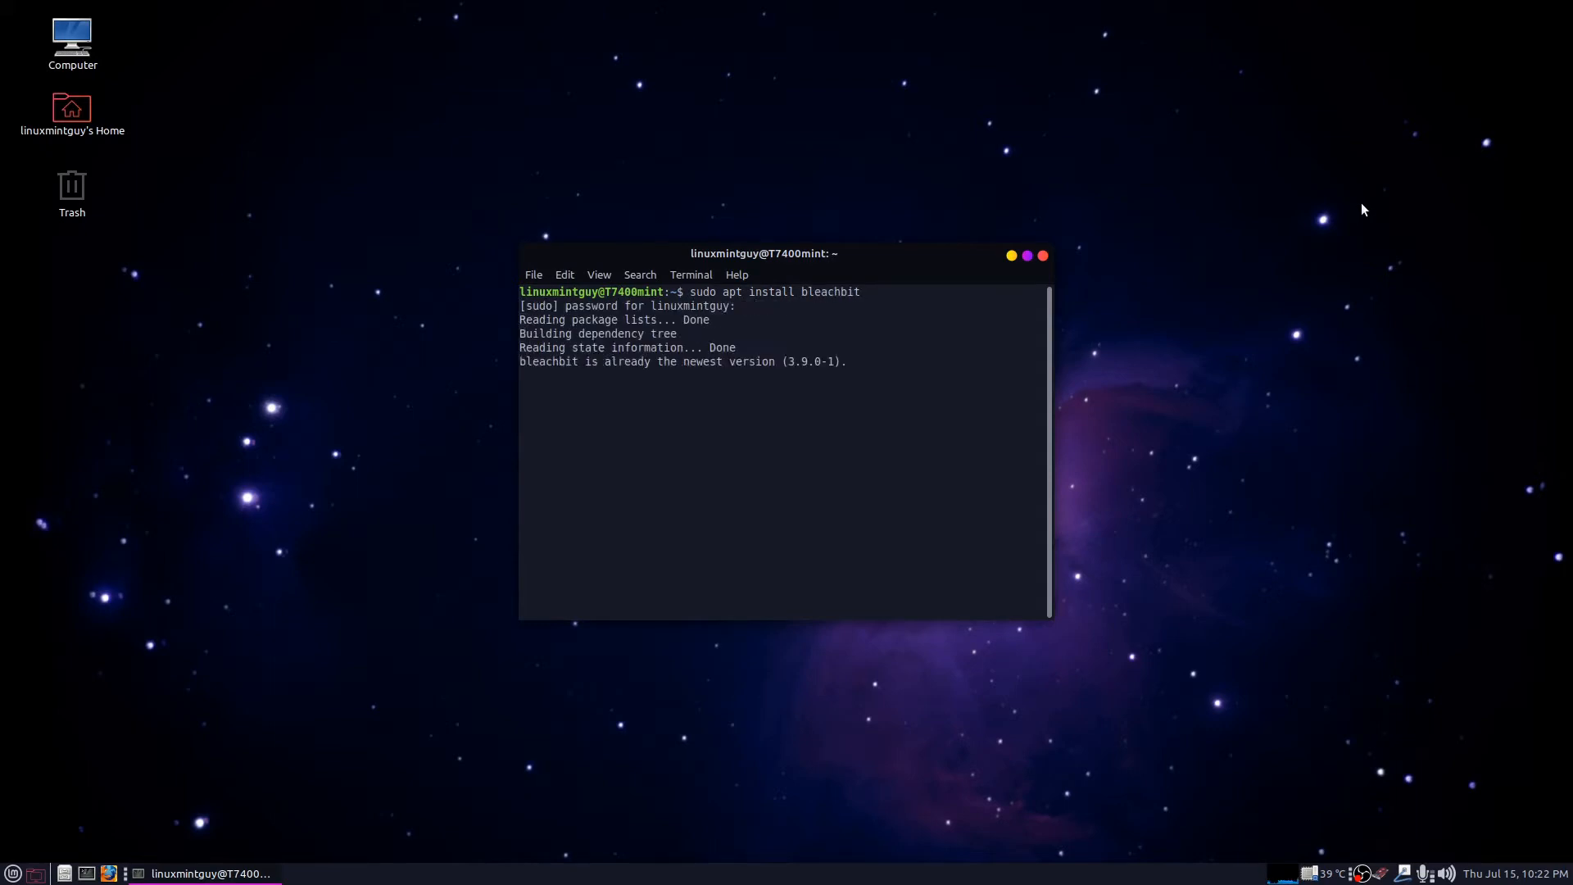
key(Return)
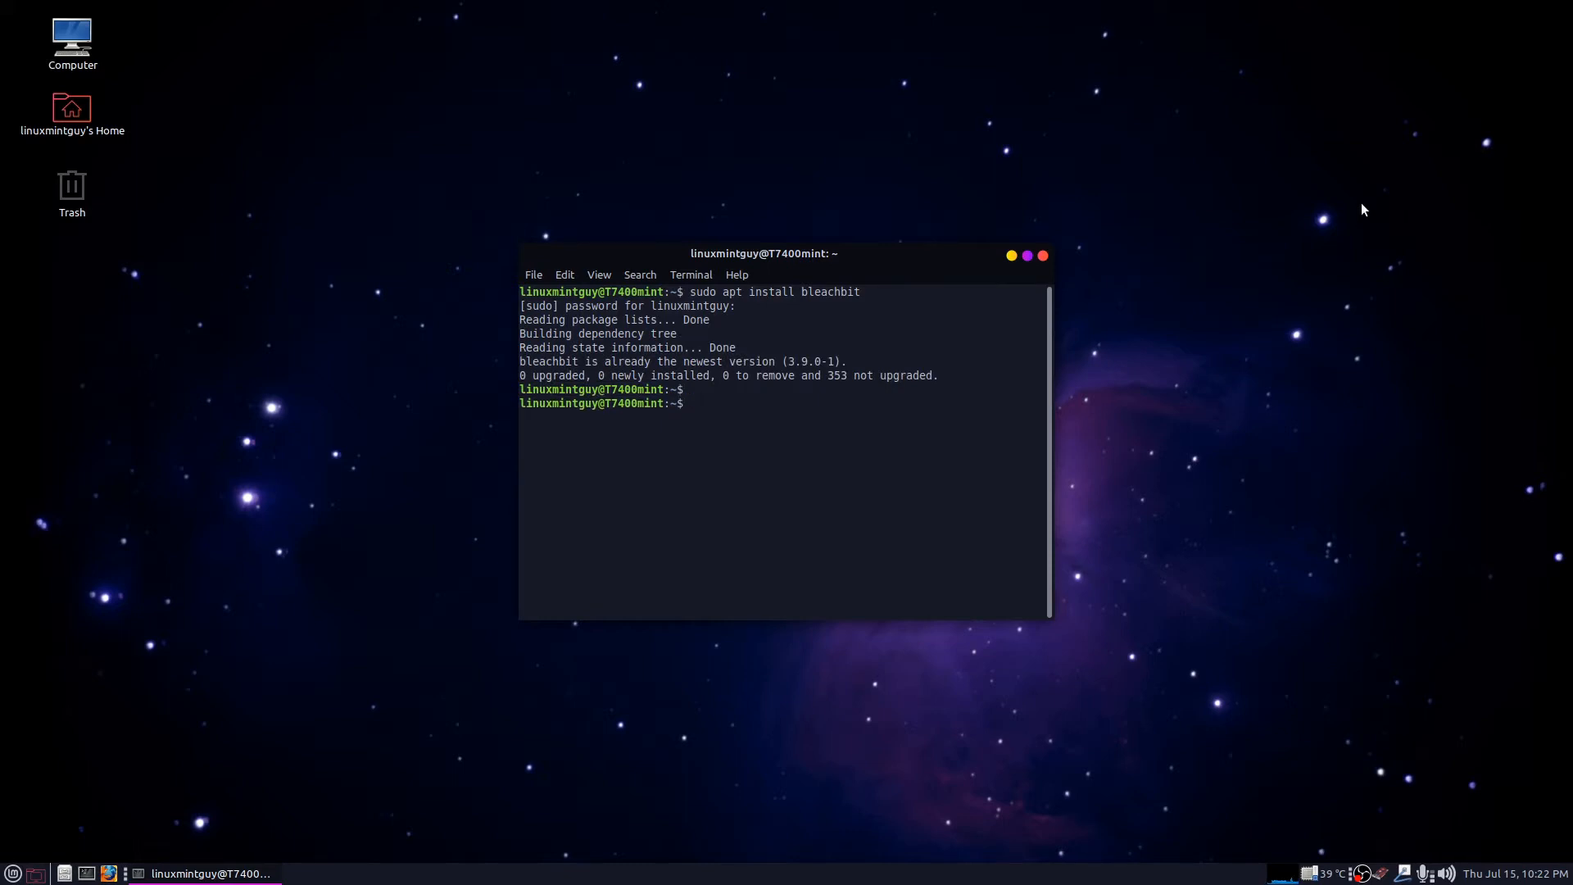
text(exit)
key(Return)
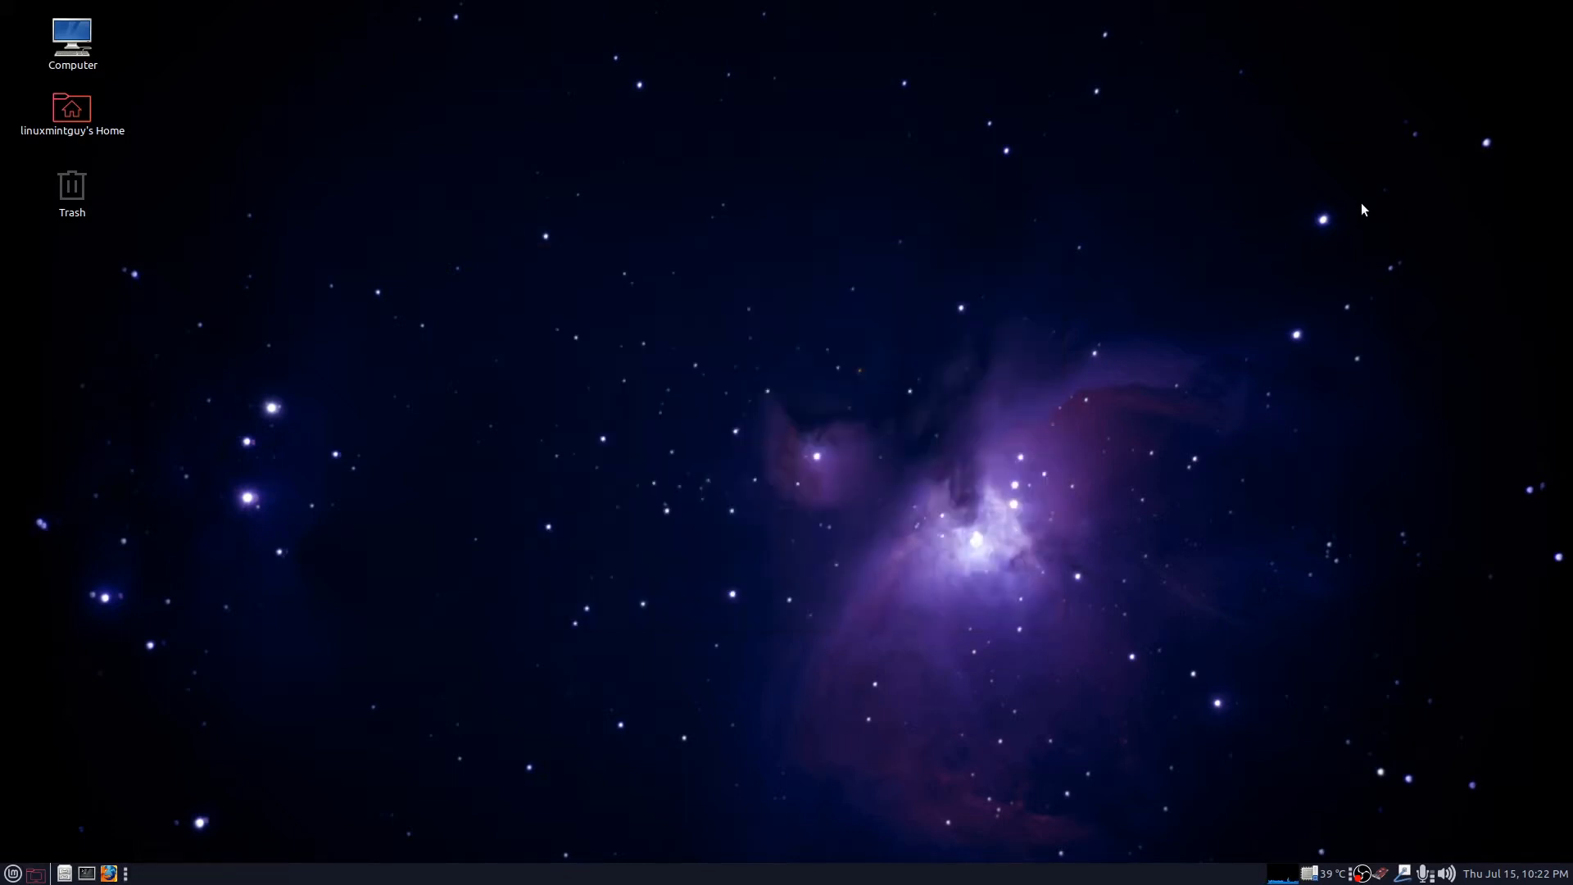
Browse the Mint applications menu to find the BleachBit (as root) entry
click(13, 872)
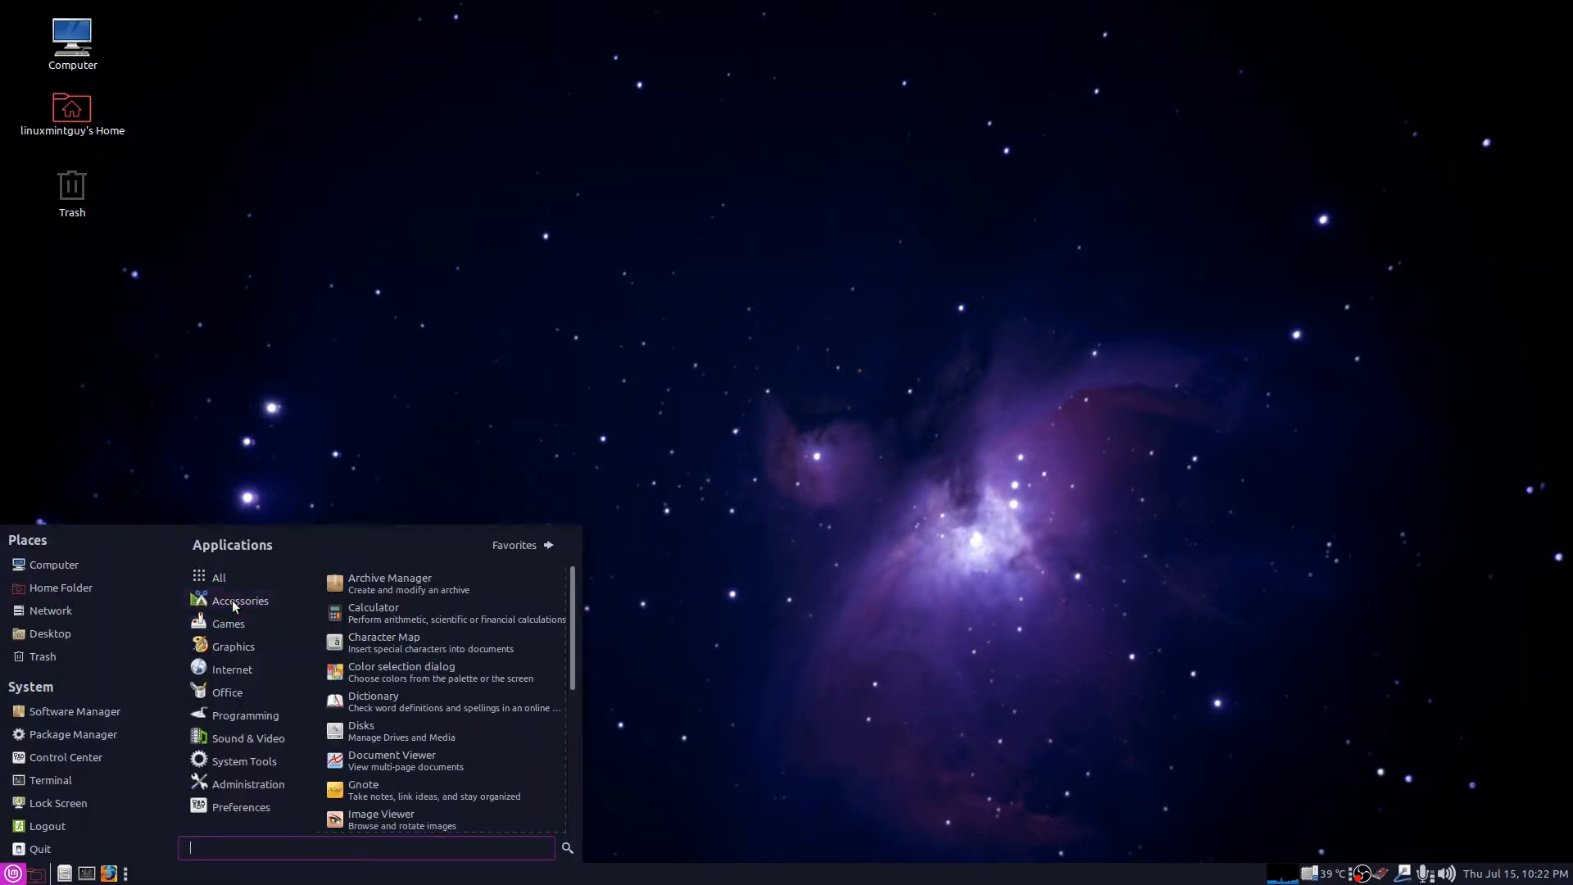
mouse_move(218, 577)
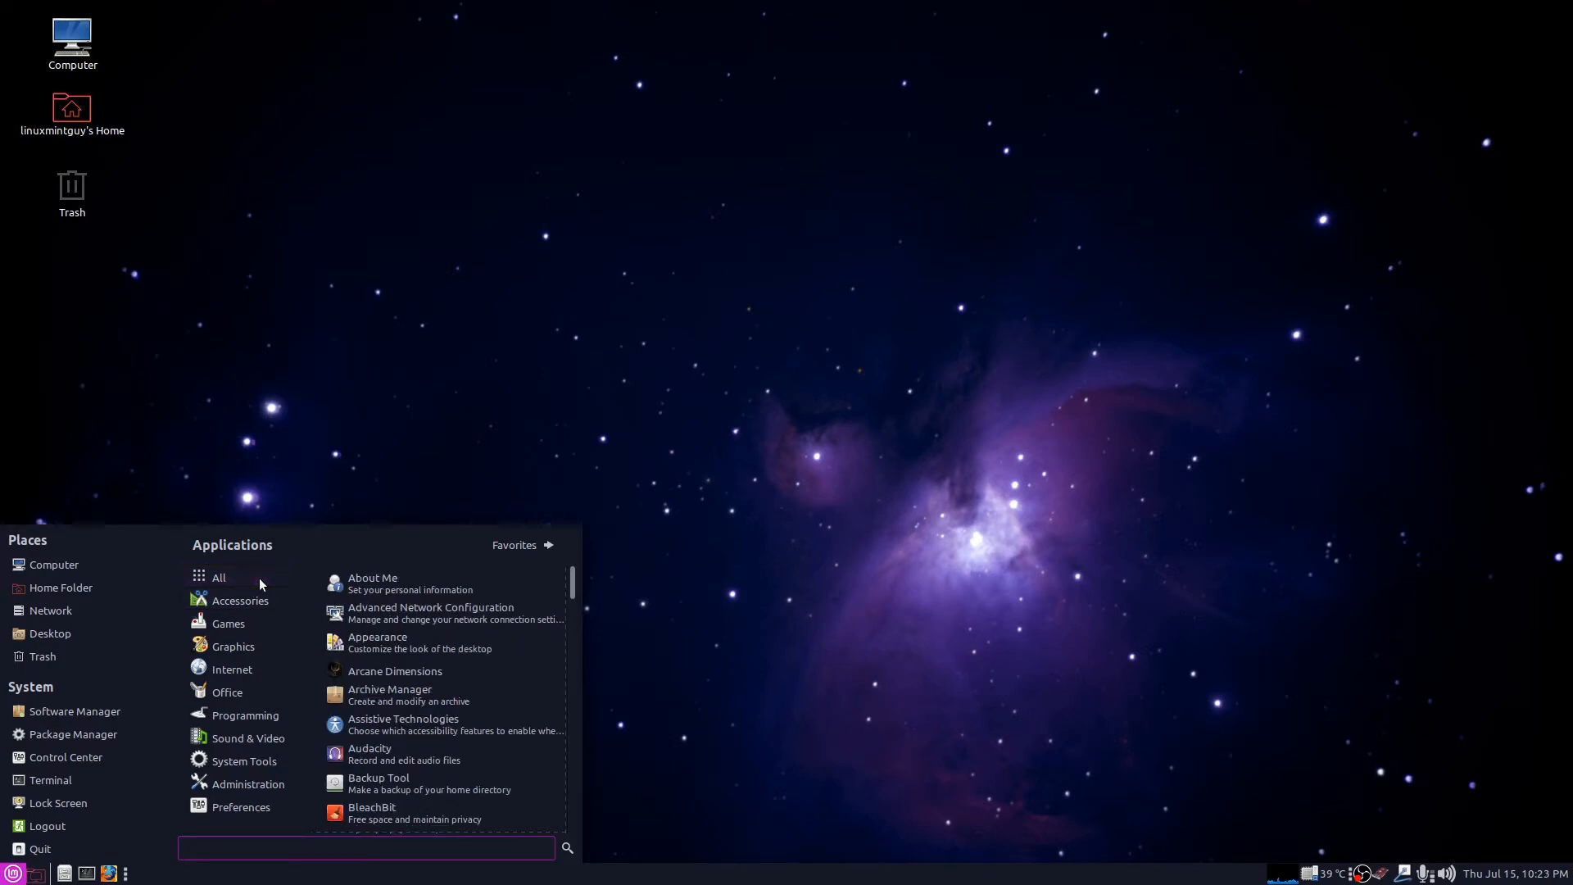
scroll(431, 677, down, 2)
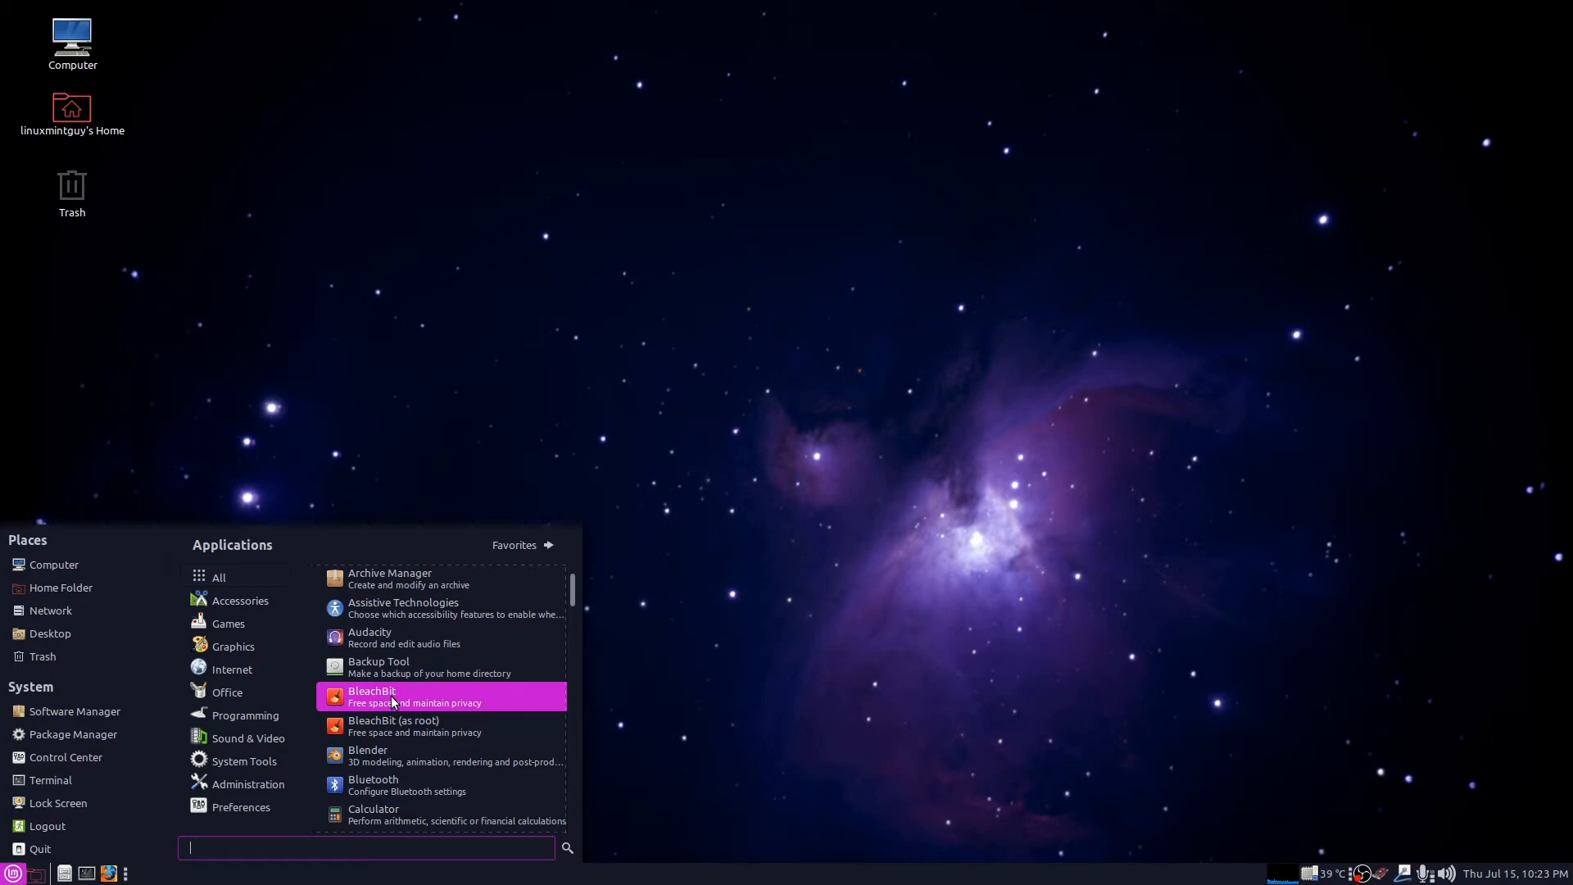
click(850, 403)
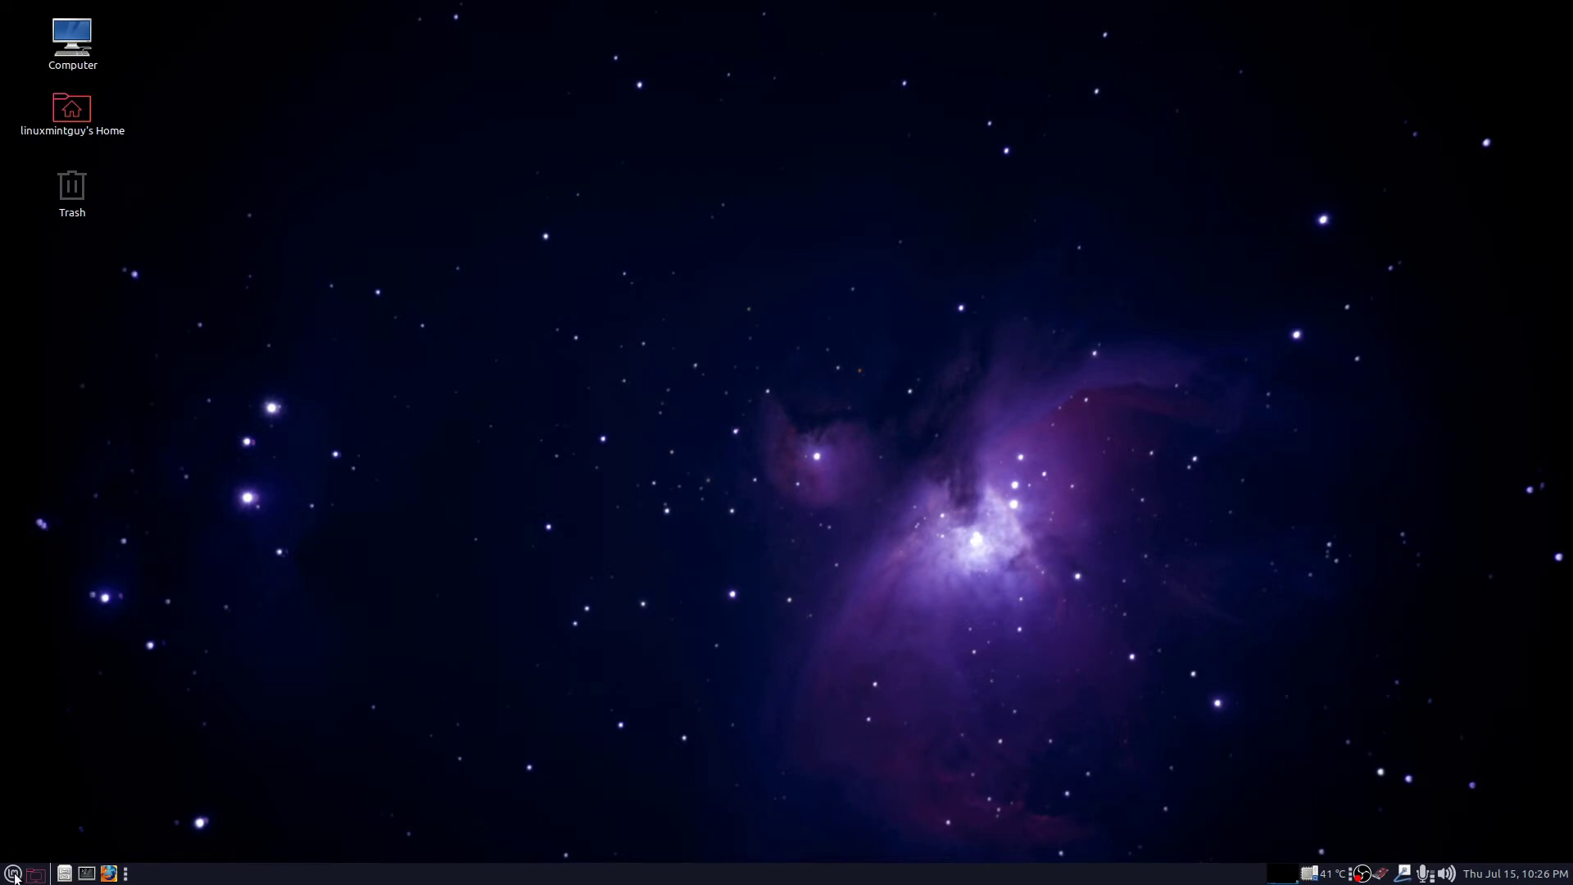
click(14, 872)
mouse_move(246, 738)
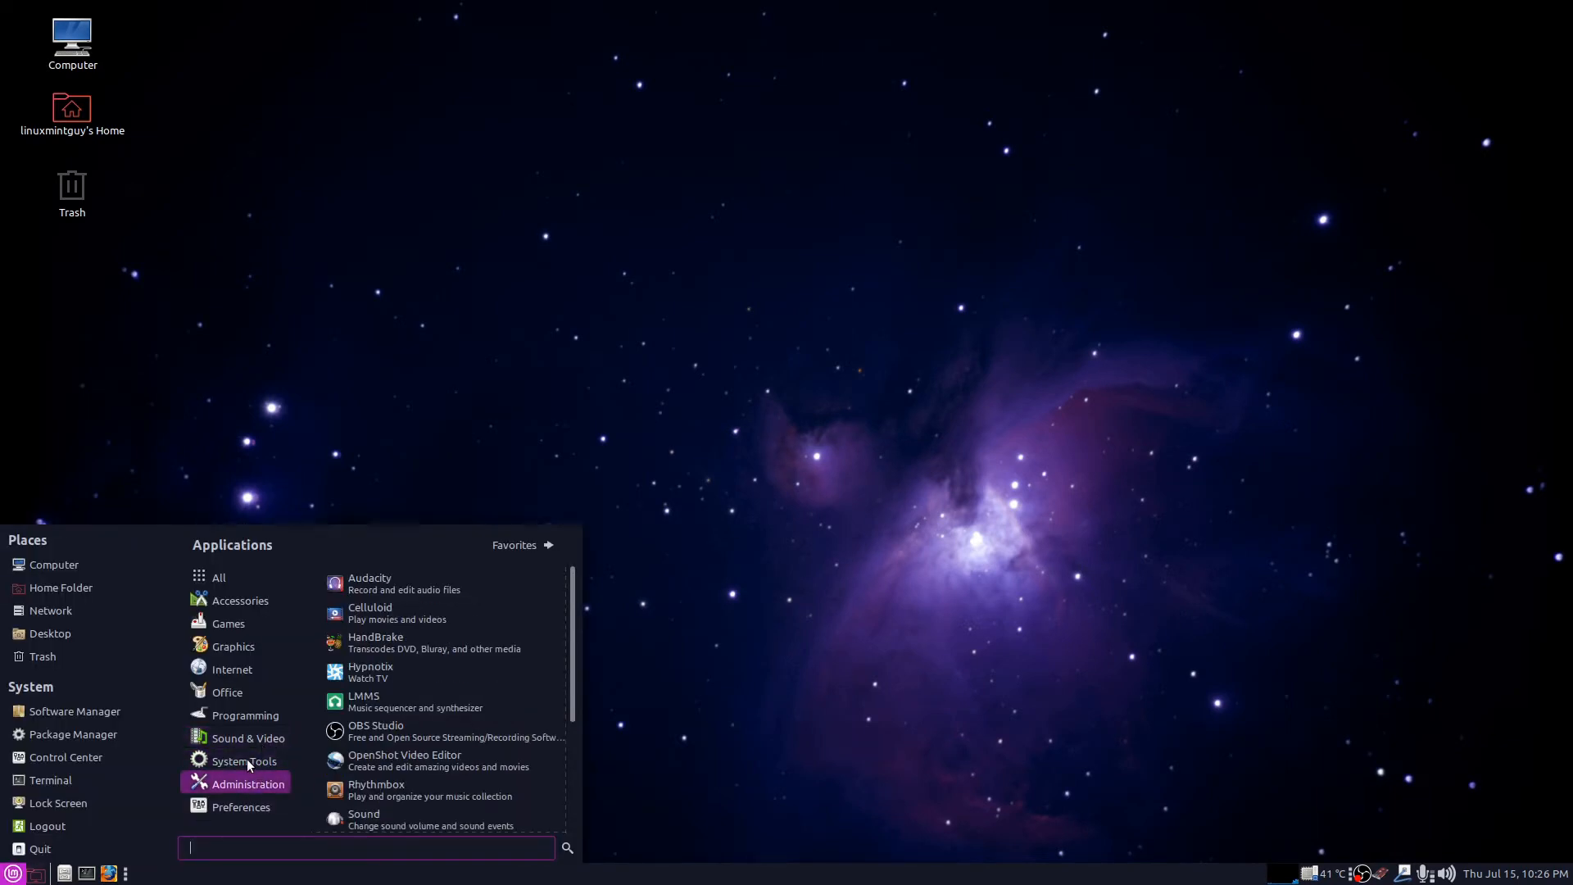
Launch BleachBit (as root) and authenticate with the password
click(398, 612)
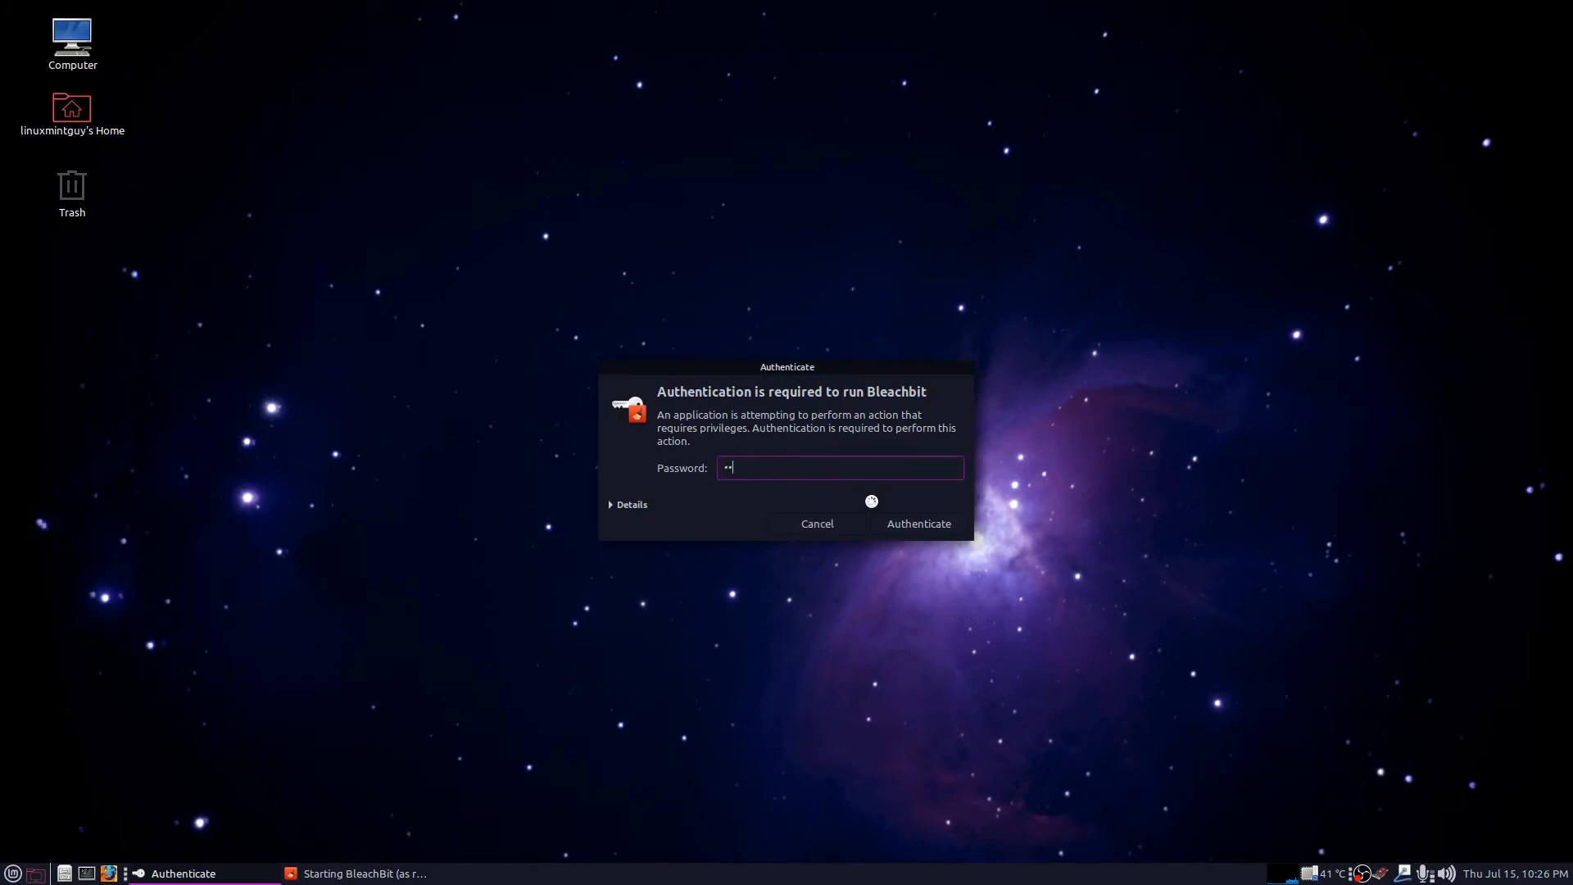
text(••••••••)
click(921, 525)
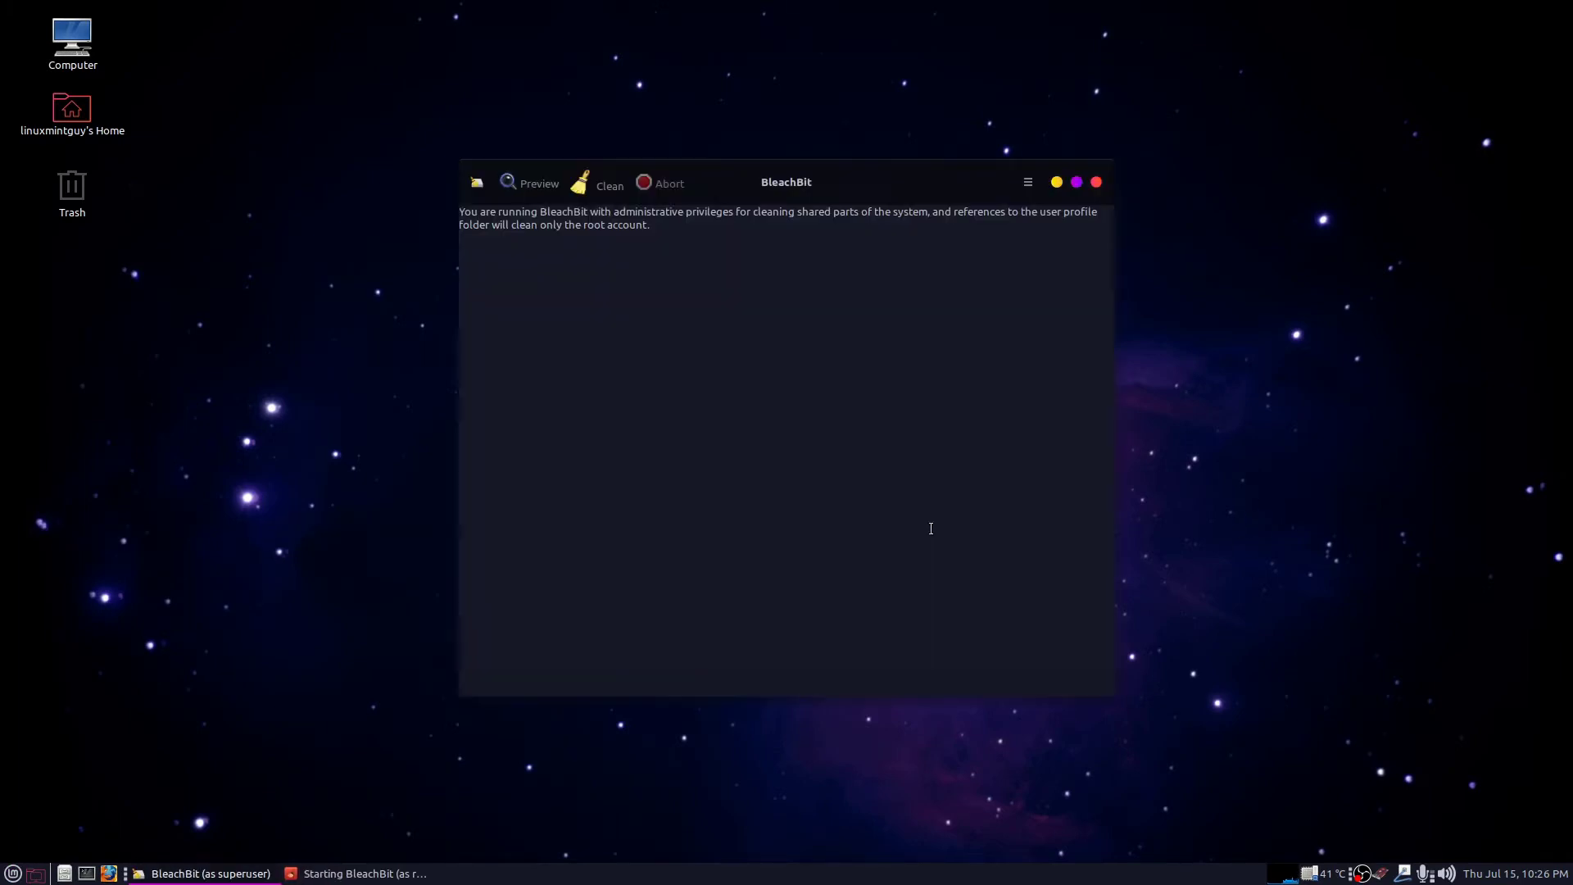
mouse_move(669, 368)
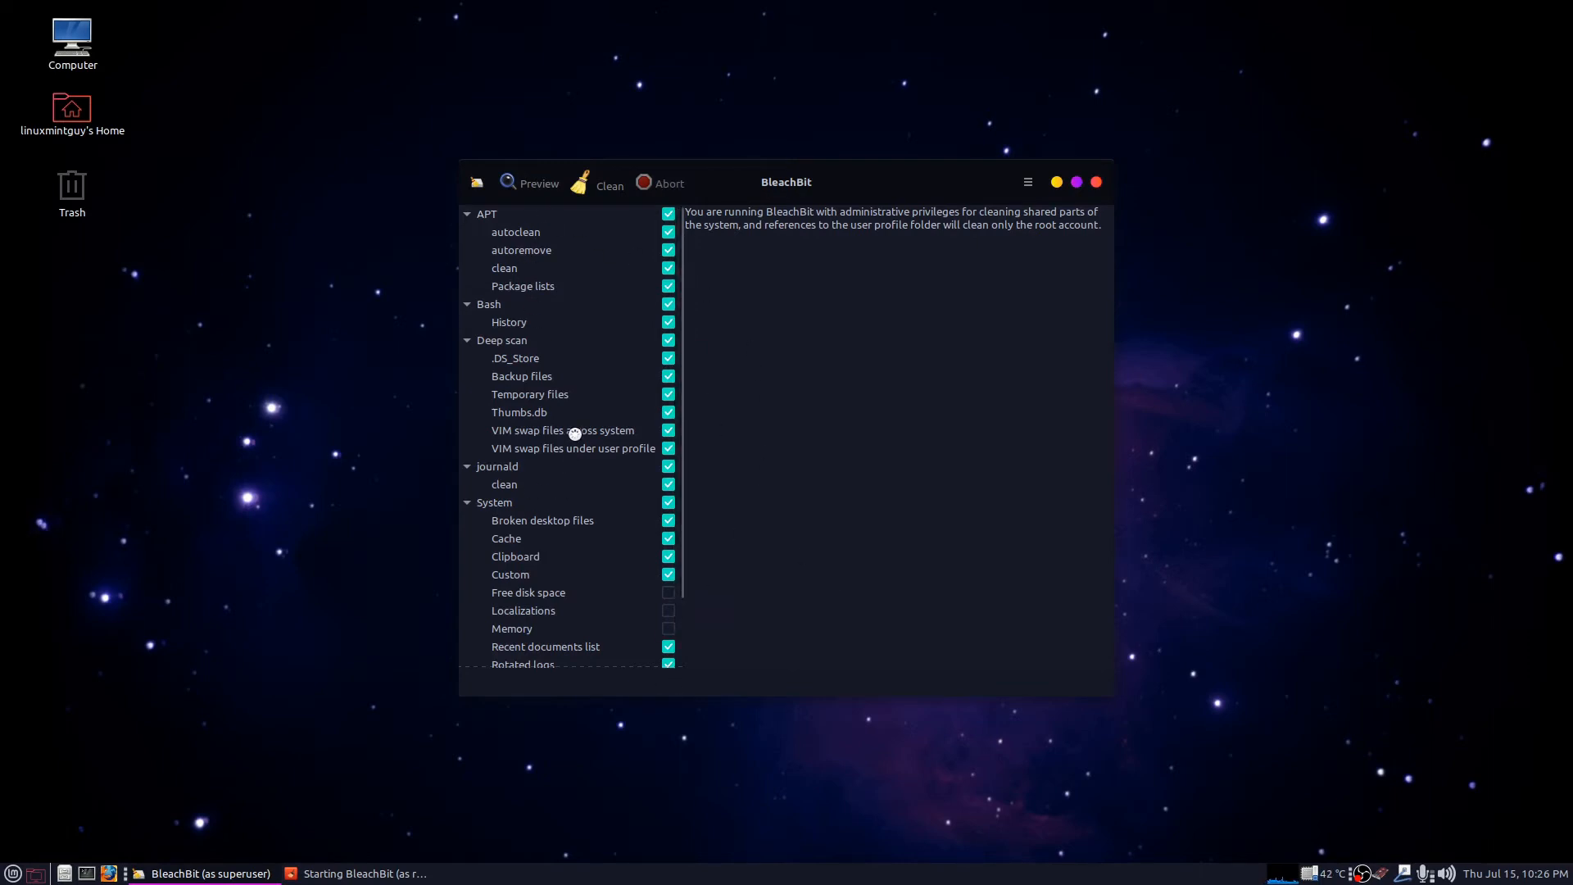
scroll(574, 437, down, 1)
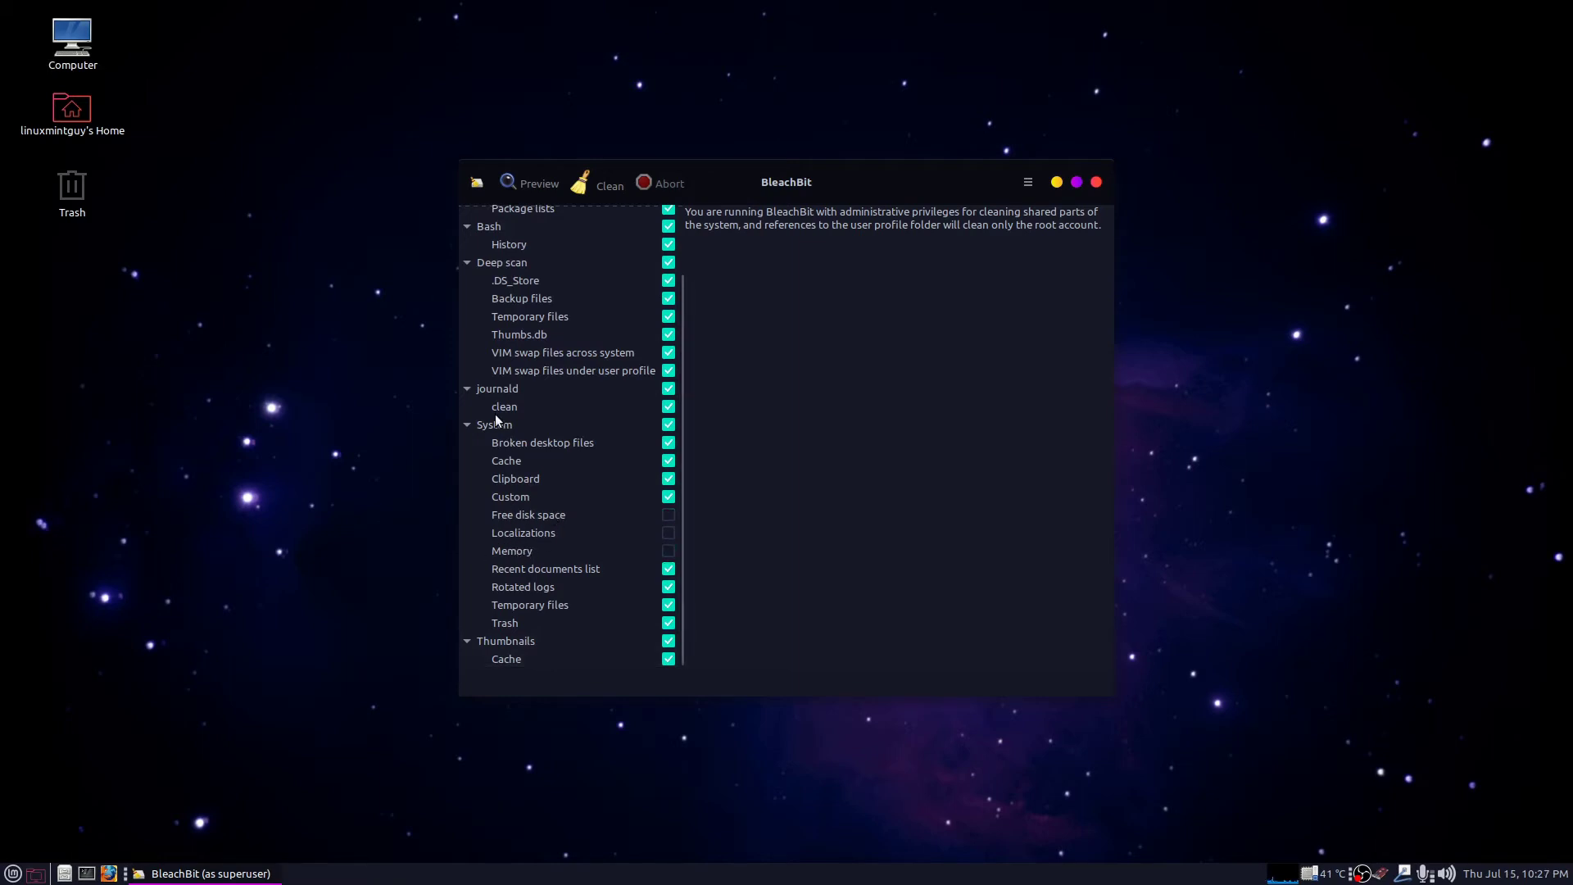
scroll(535, 437, up, 2)
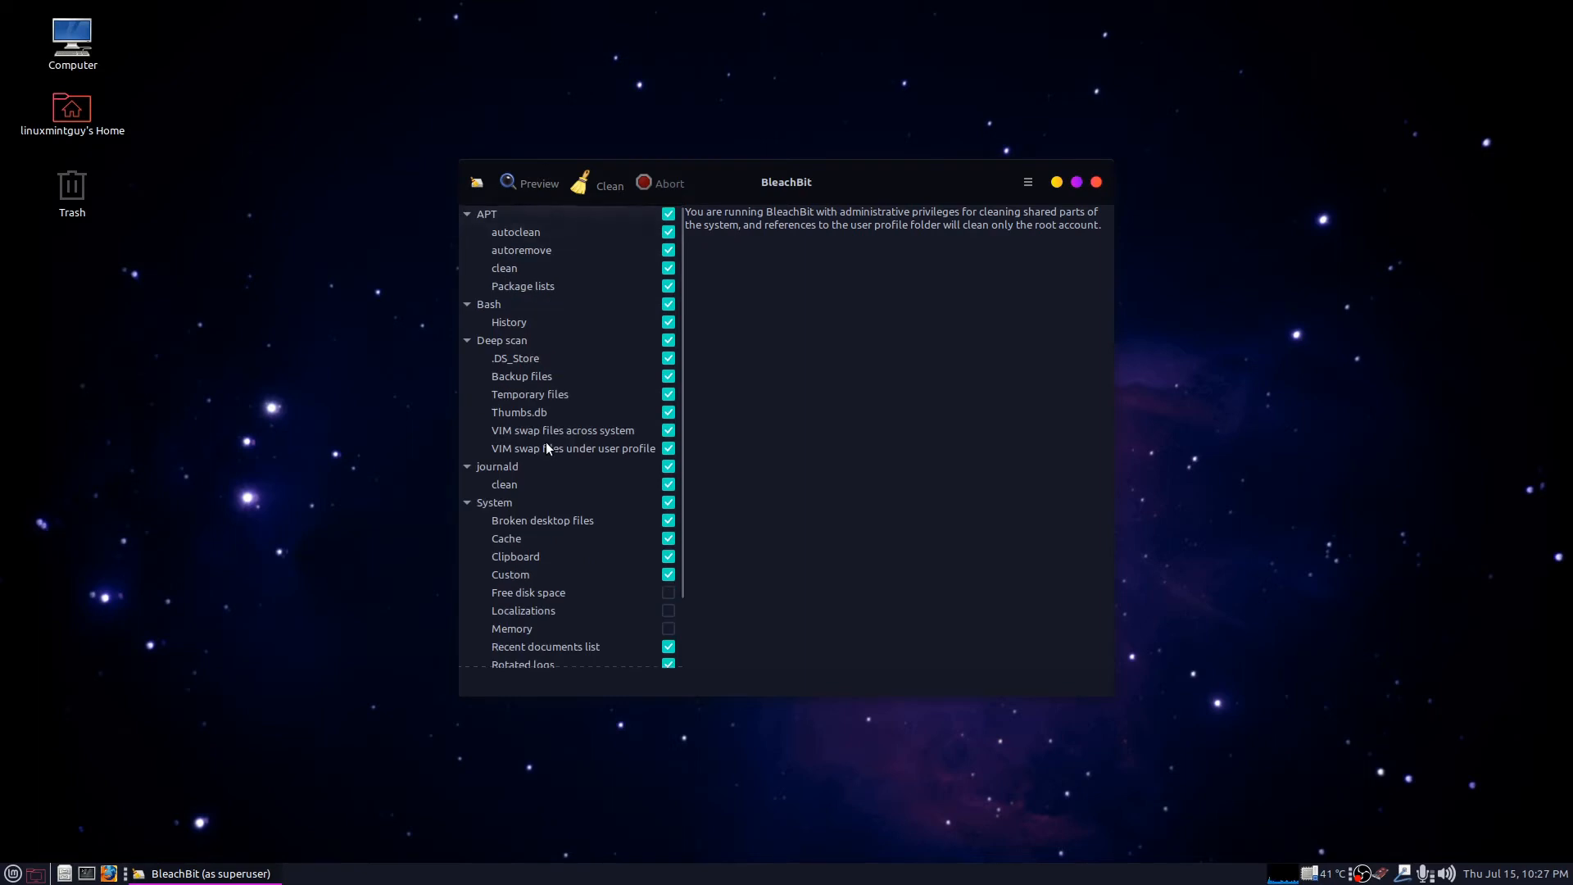
Clean the checked items as superuser (2.6MB freed, 8 files), then close that session
click(598, 185)
click(794, 493)
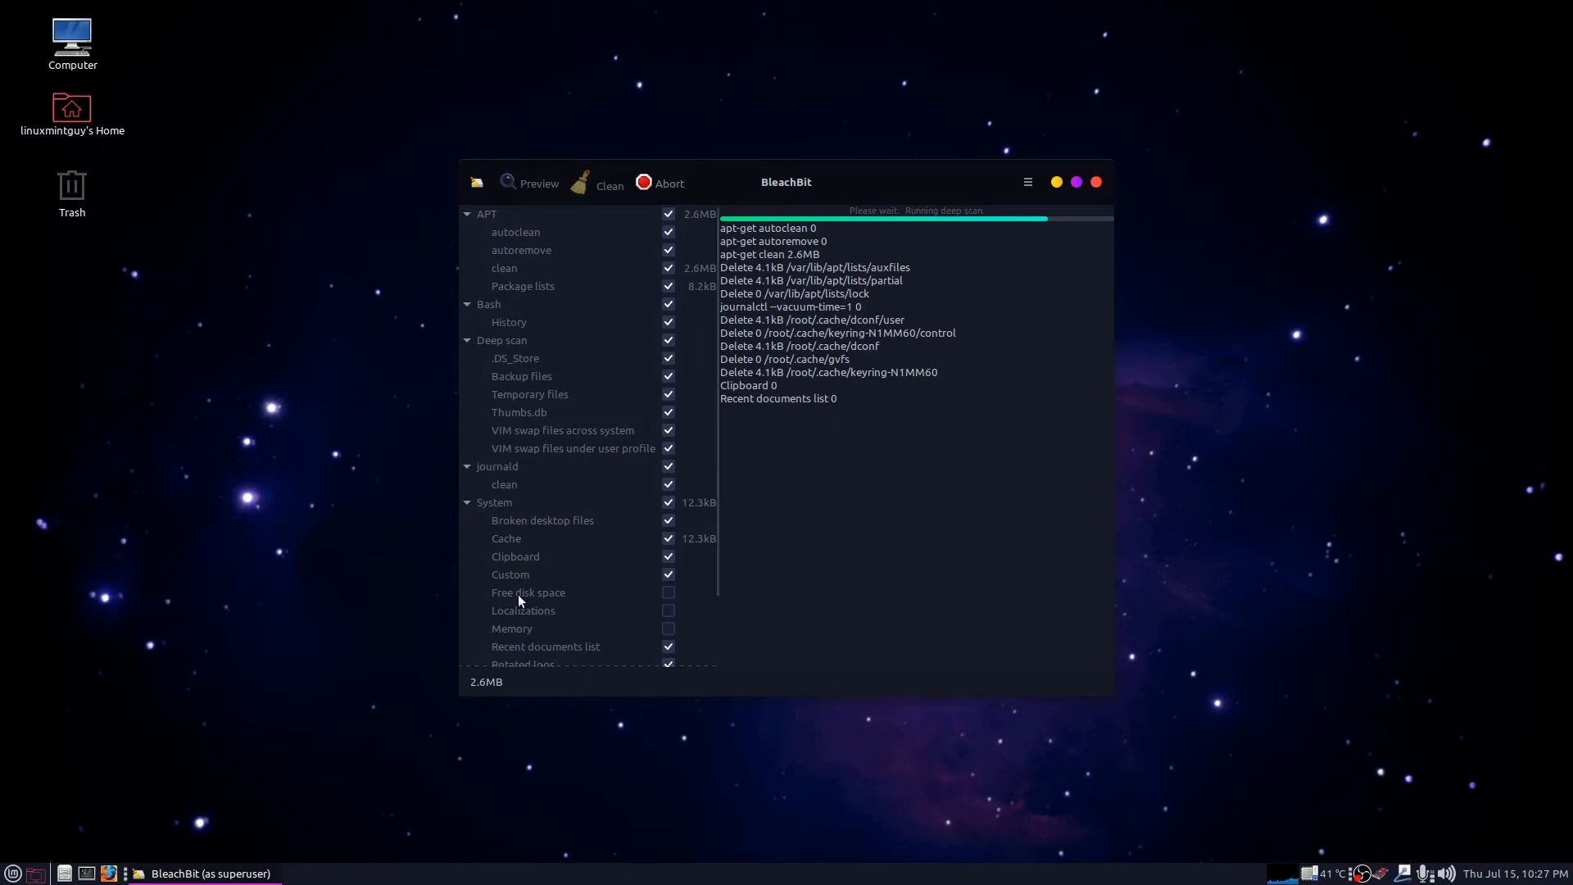
click(1098, 184)
key(super)
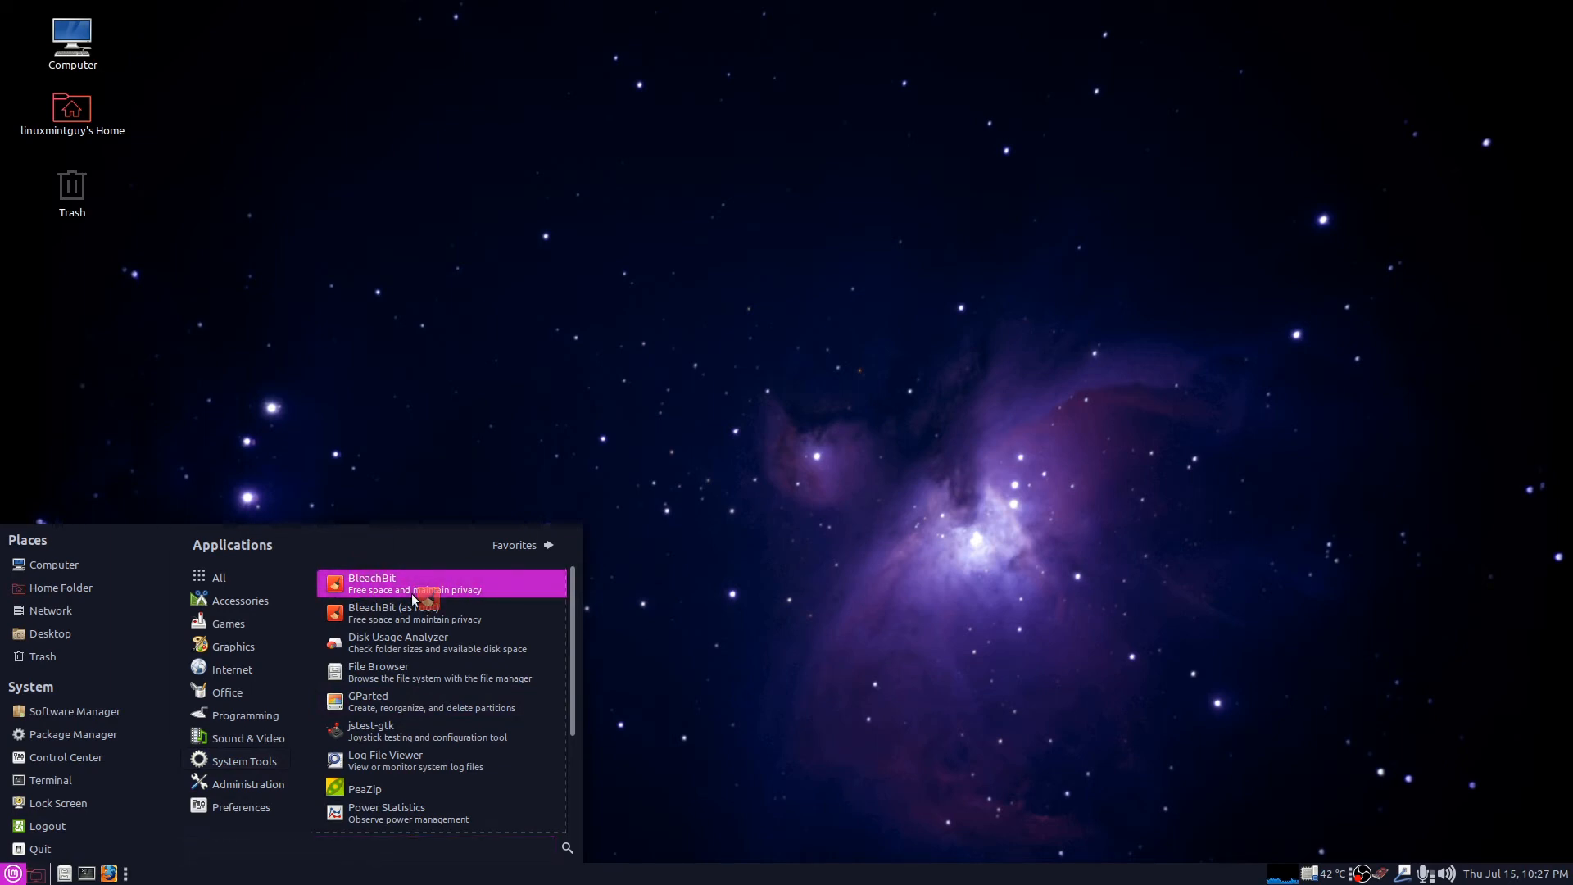
Clean every checked item as the regular user, recovering 91.9MB, then close BleachBit
click(418, 591)
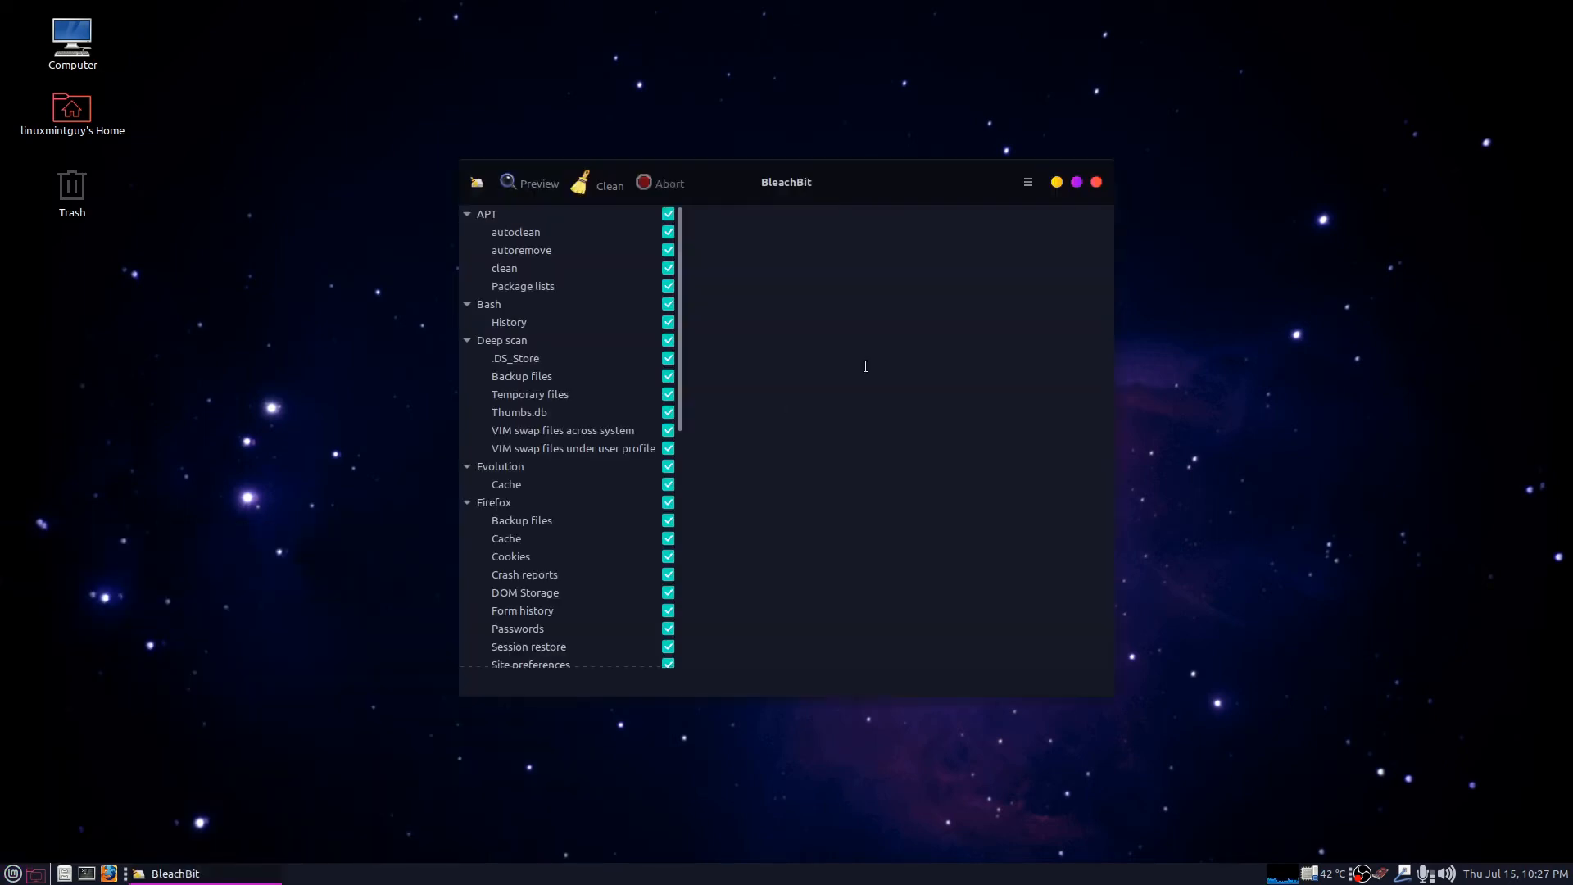
scroll(545, 419, down, 5)
scroll(545, 418, down, 5)
scroll(544, 419, up, 10)
scroll(545, 418, down, 5)
scroll(545, 419, down, 5)
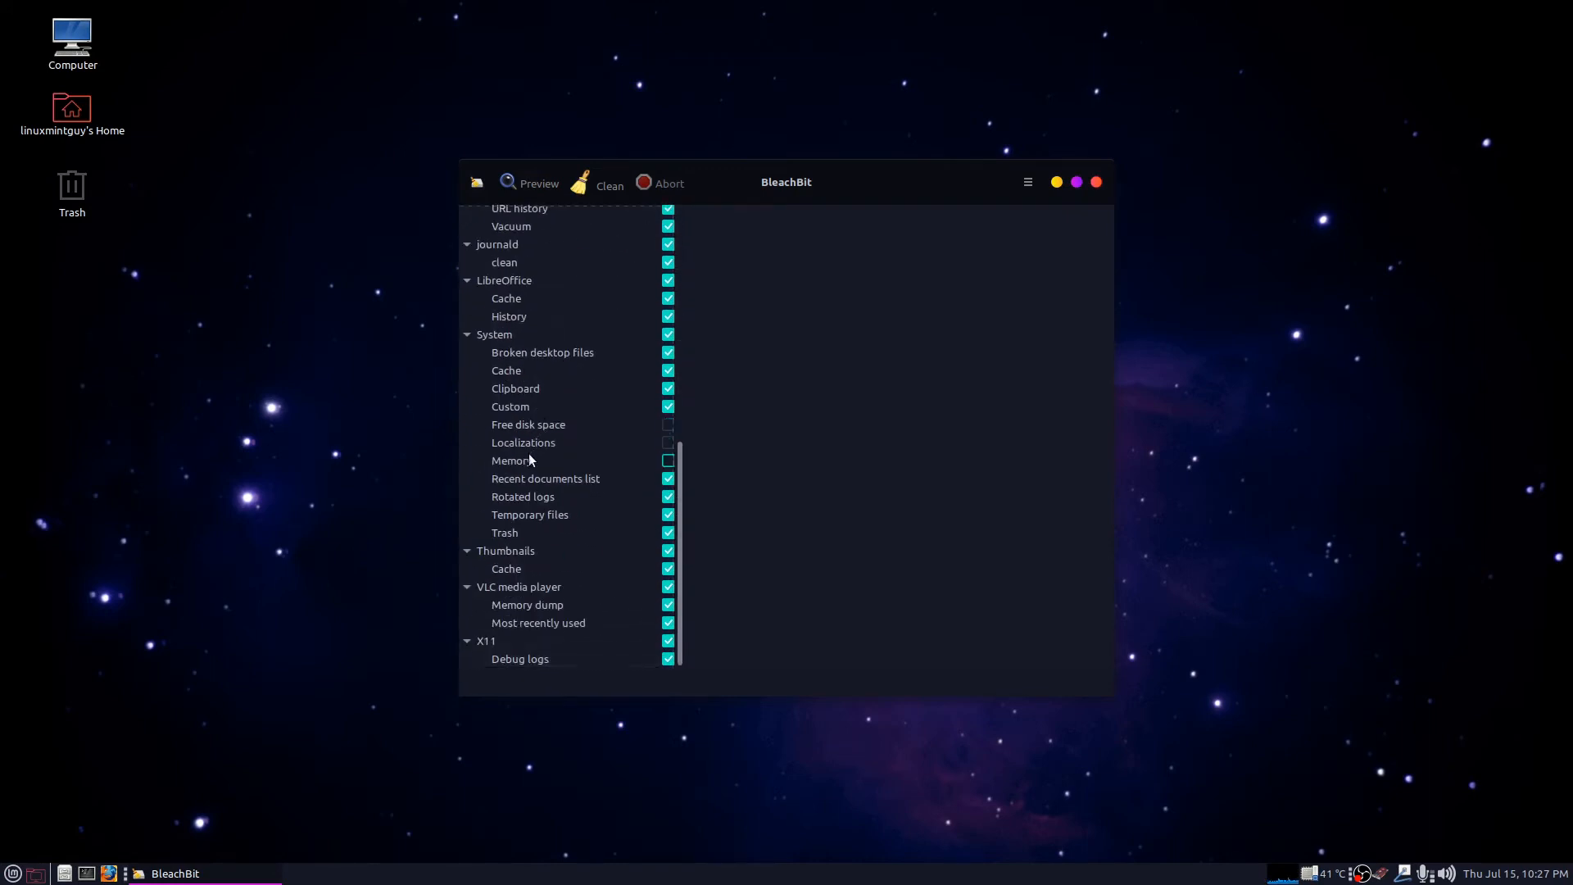
scroll(531, 491, up, 8)
scroll(533, 490, up, 3)
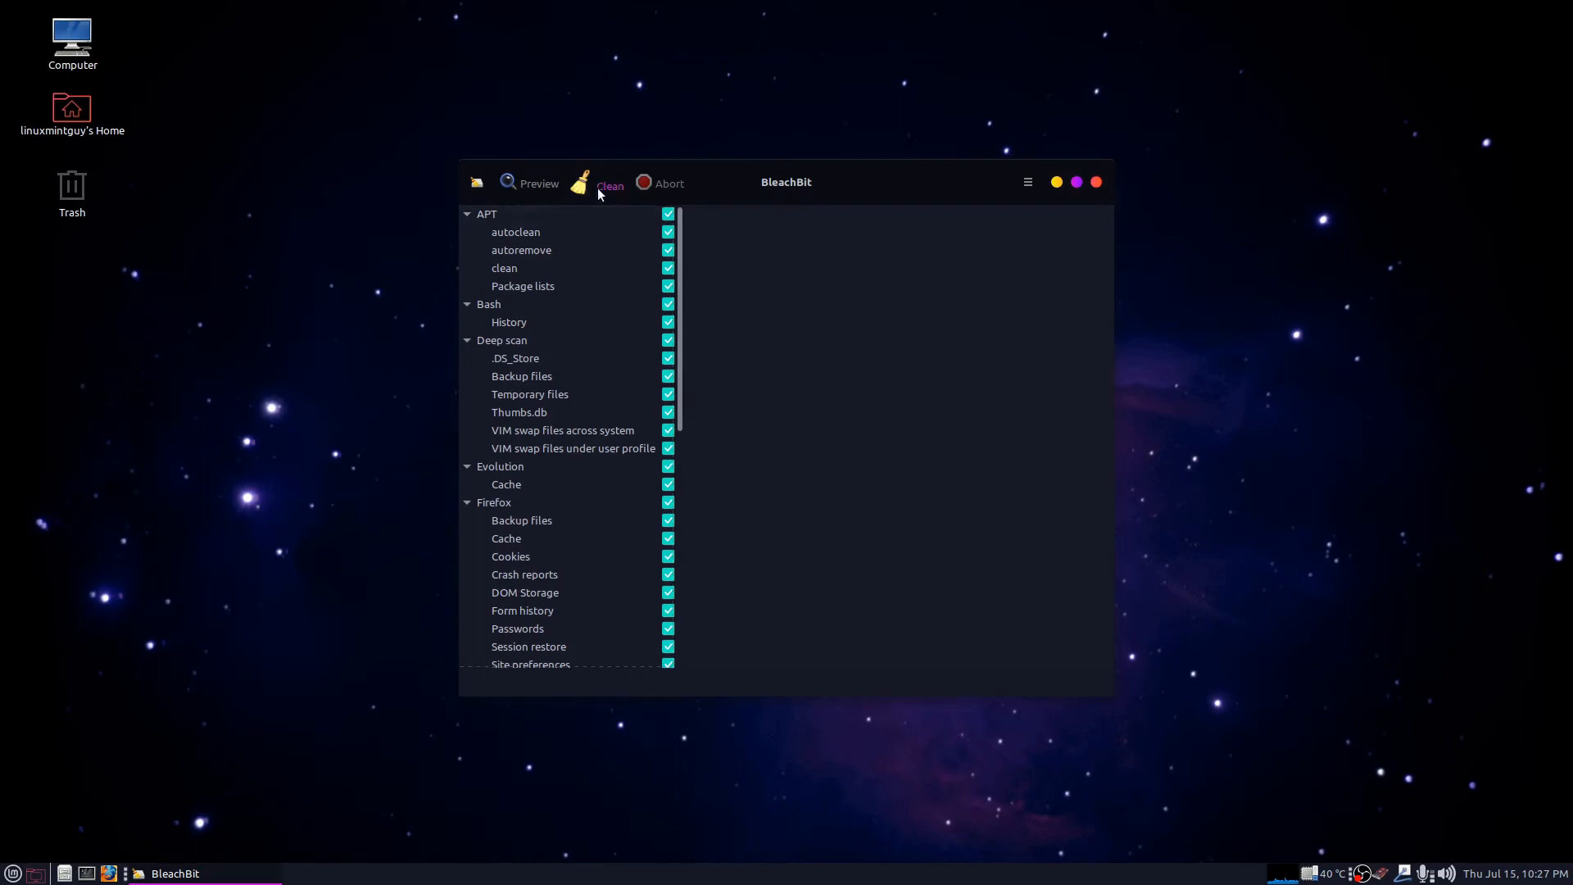
click(597, 184)
click(802, 493)
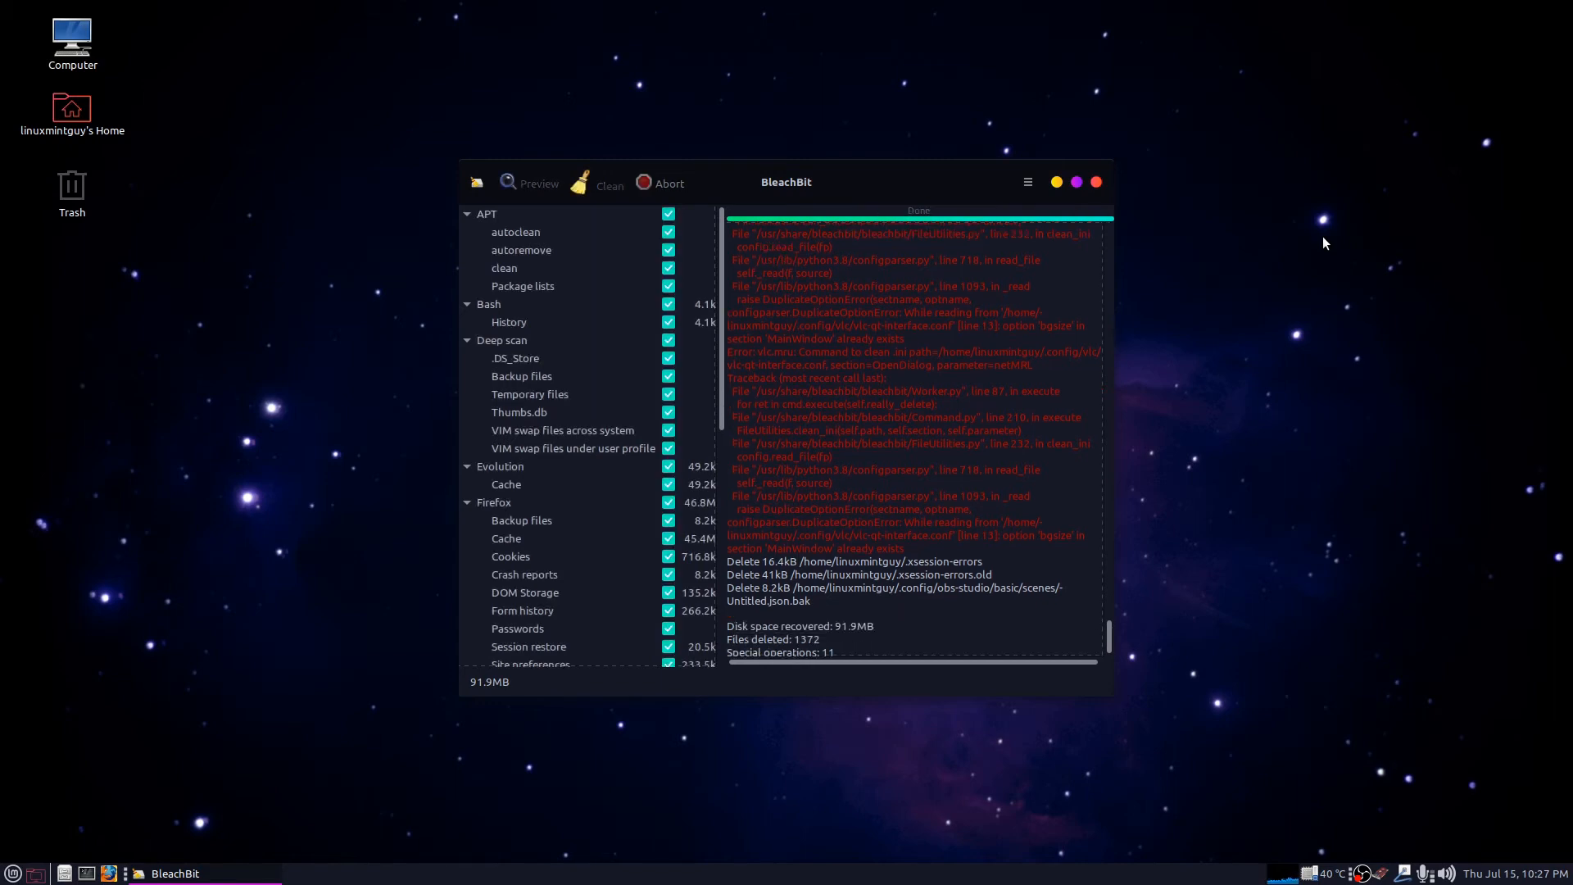
click(1097, 183)
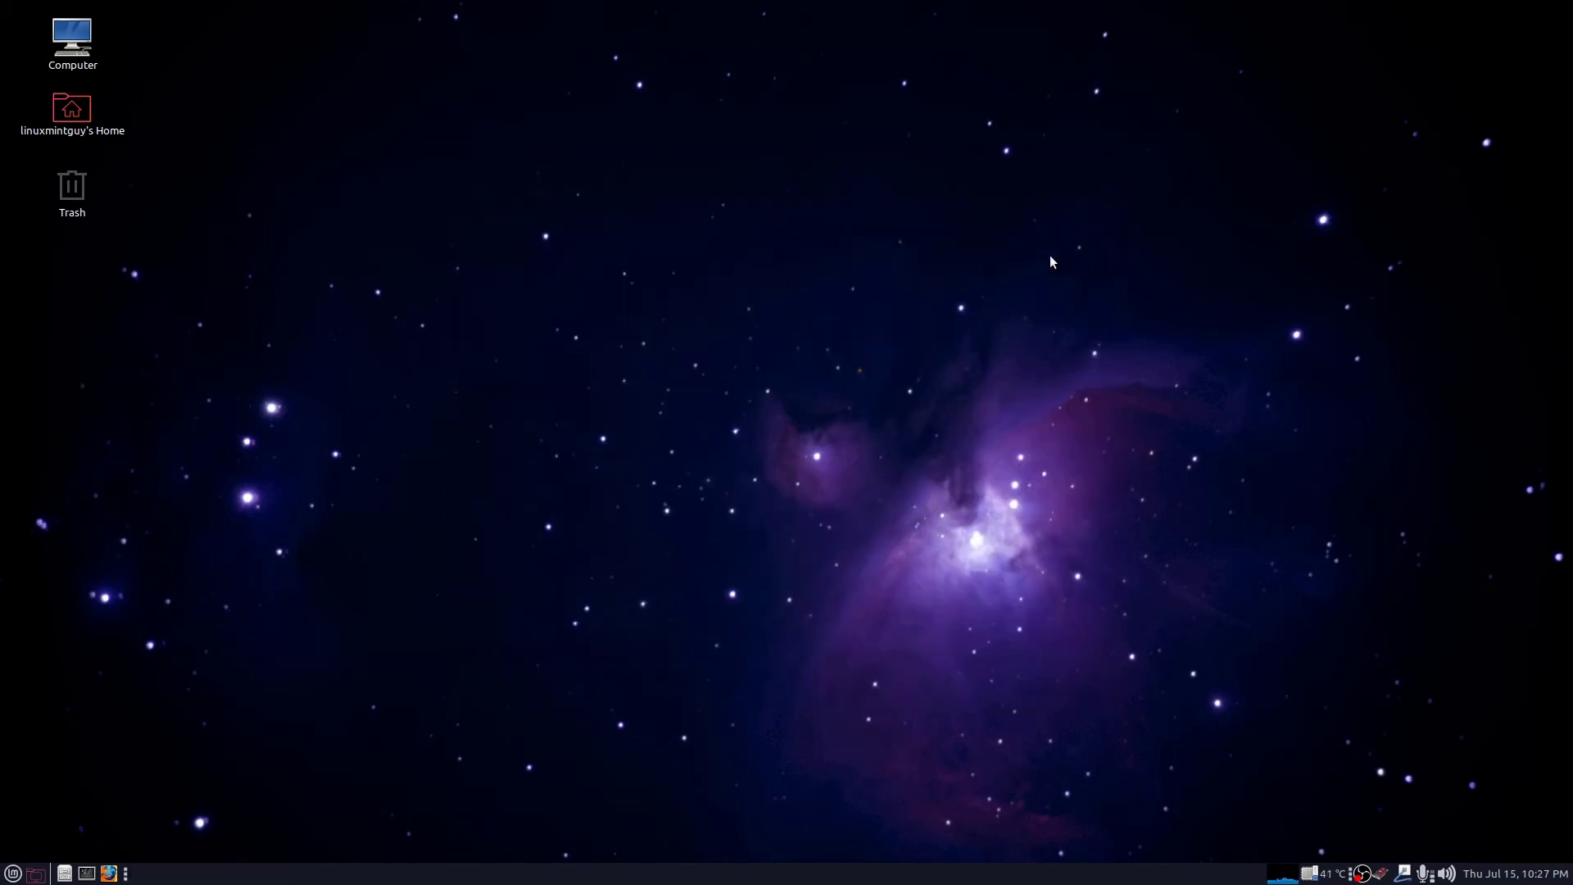
Launch Firefox from the panel onto the DuckDuckGo home page
click(111, 873)
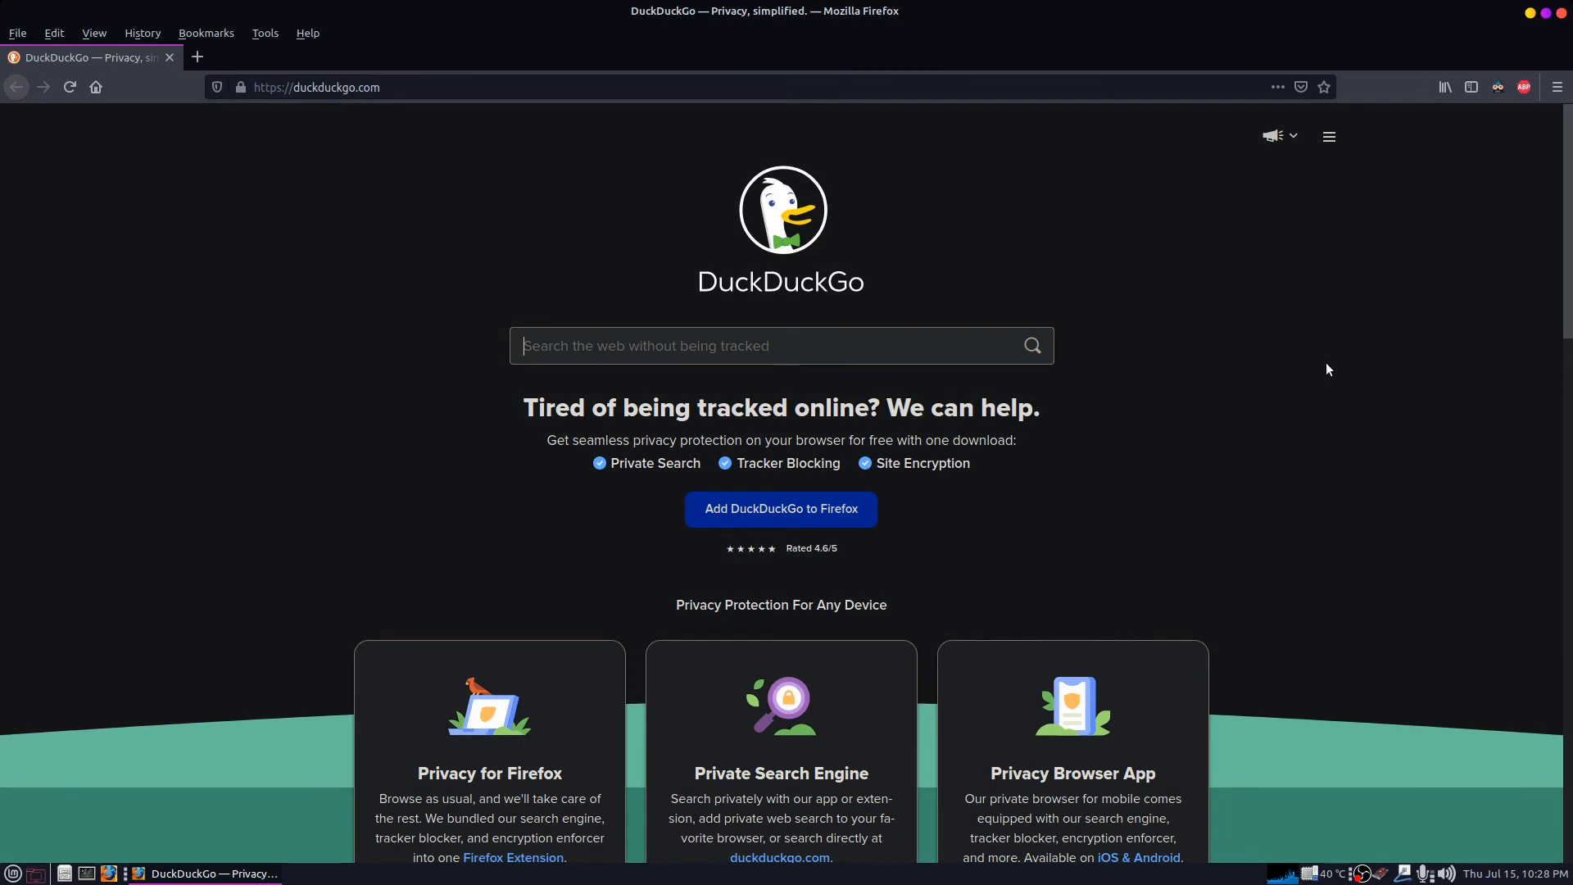
Clear all Firefox history and site data for the Everything time range, then reopen the dialog
key(ctrl+shift+Delete)
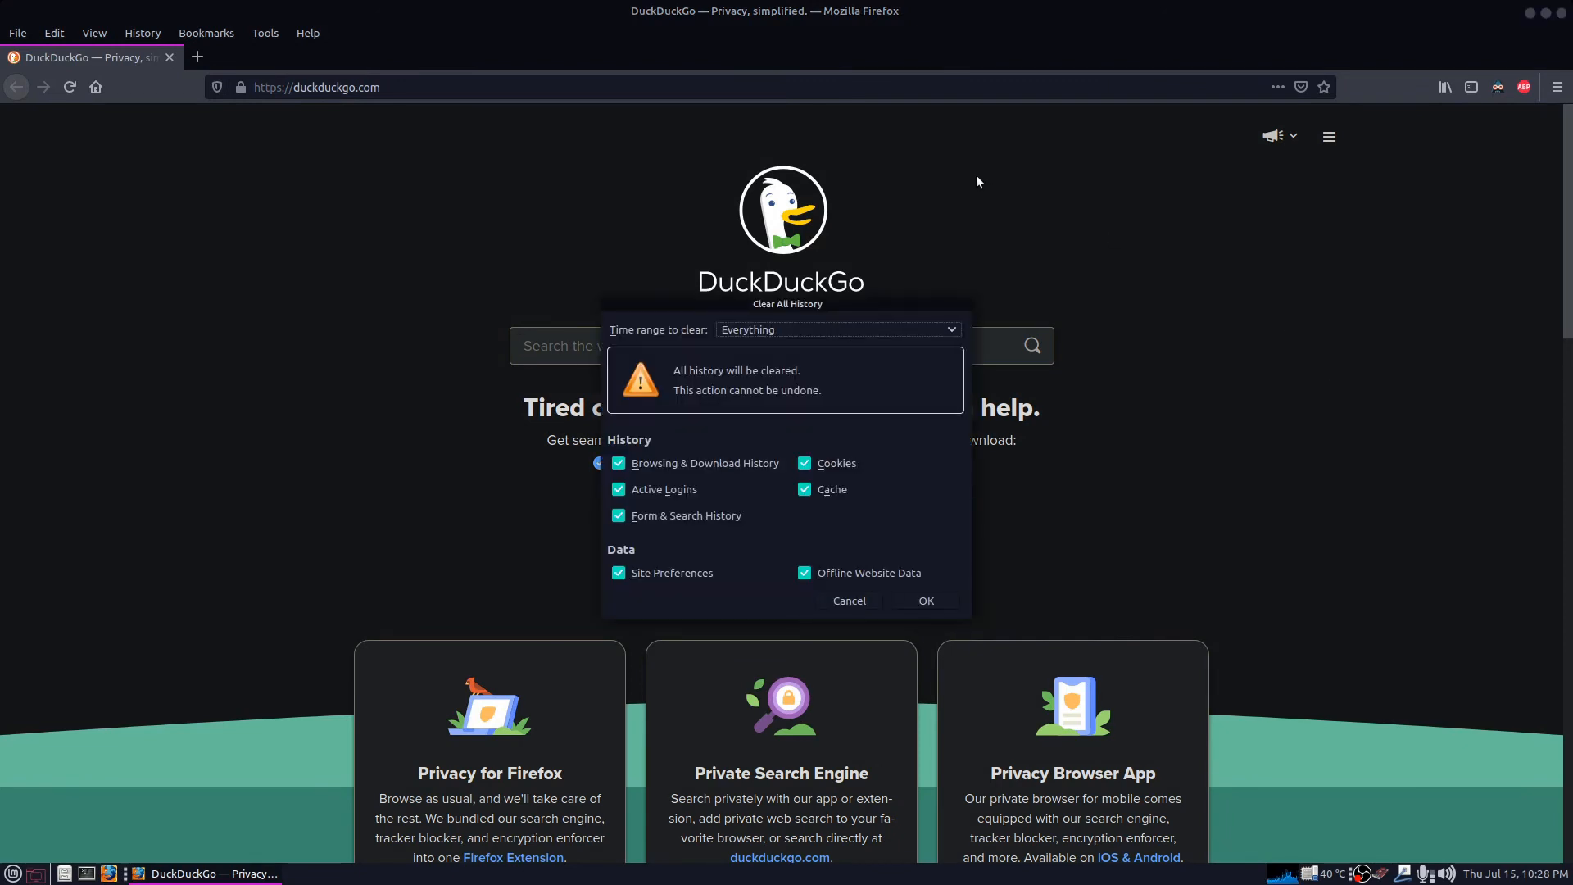
click(769, 334)
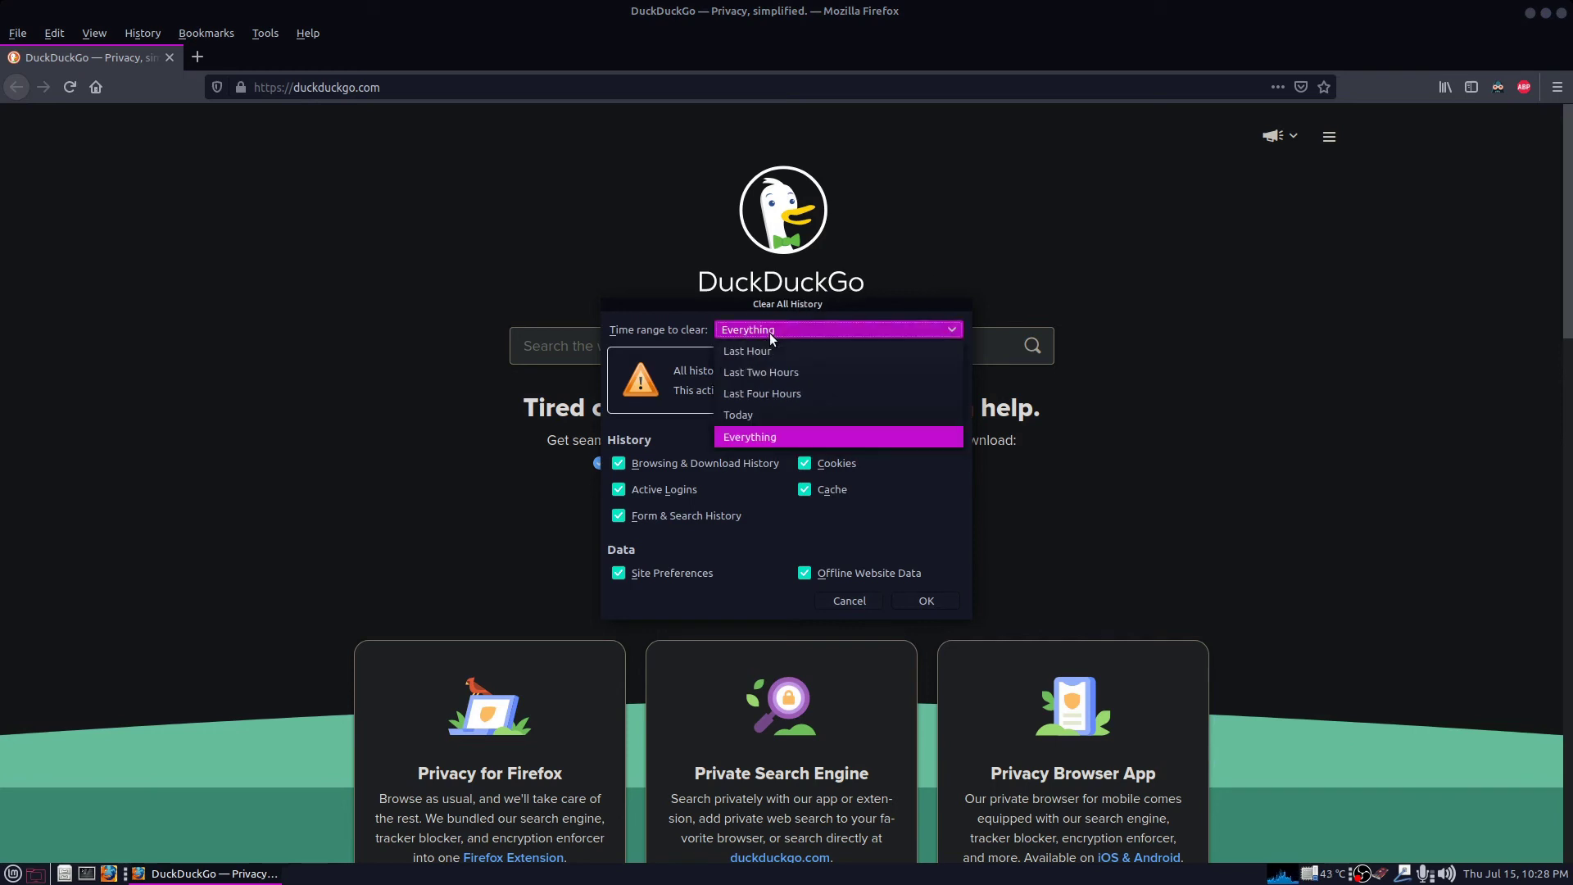
click(790, 437)
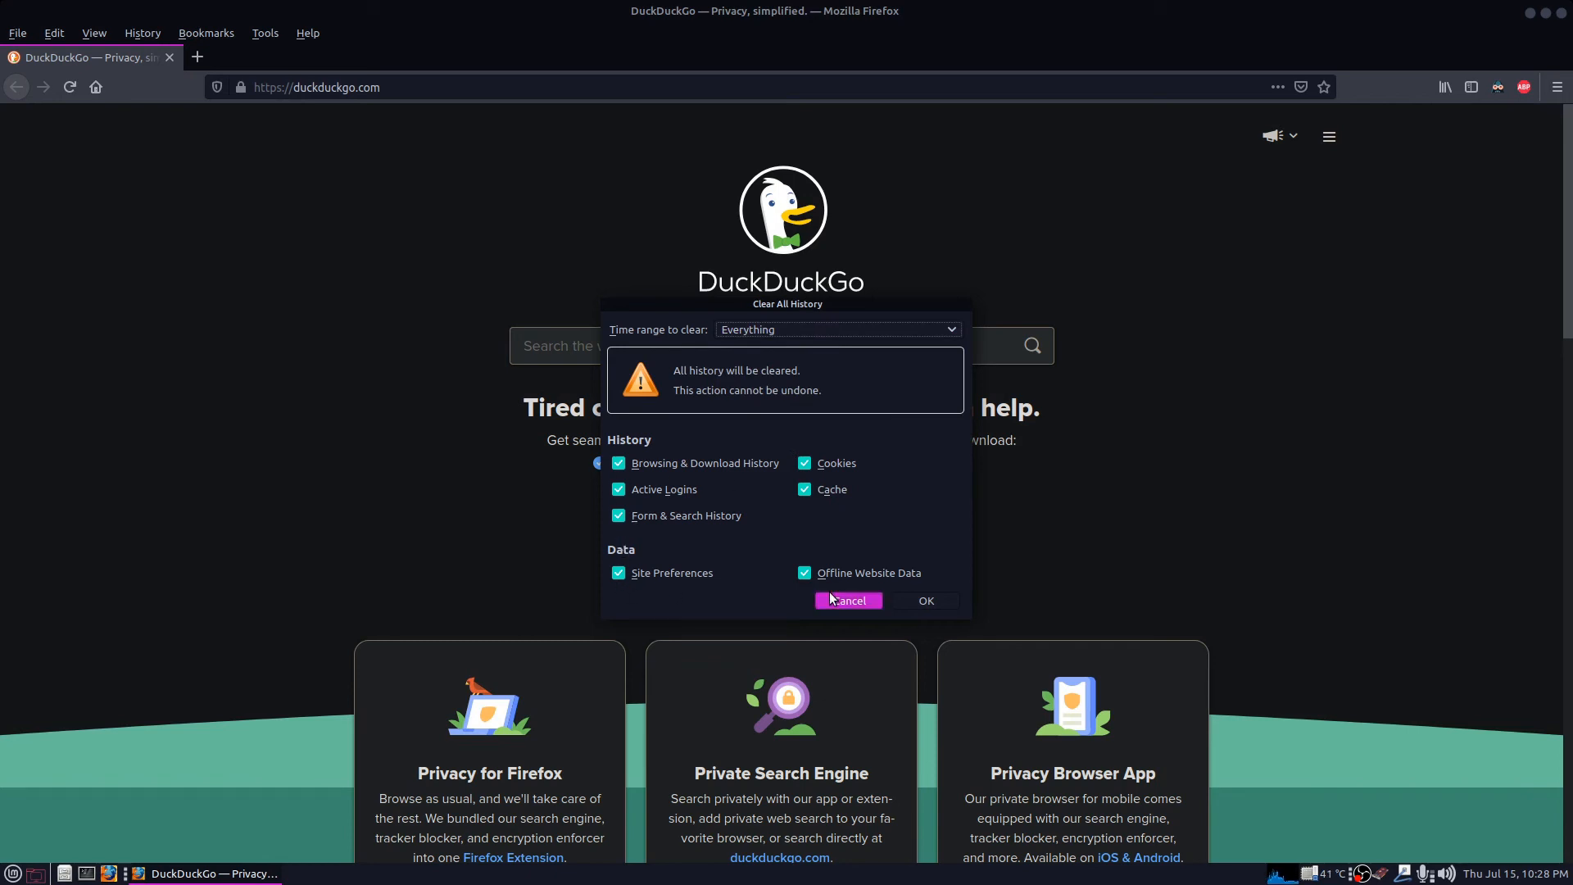
click(929, 600)
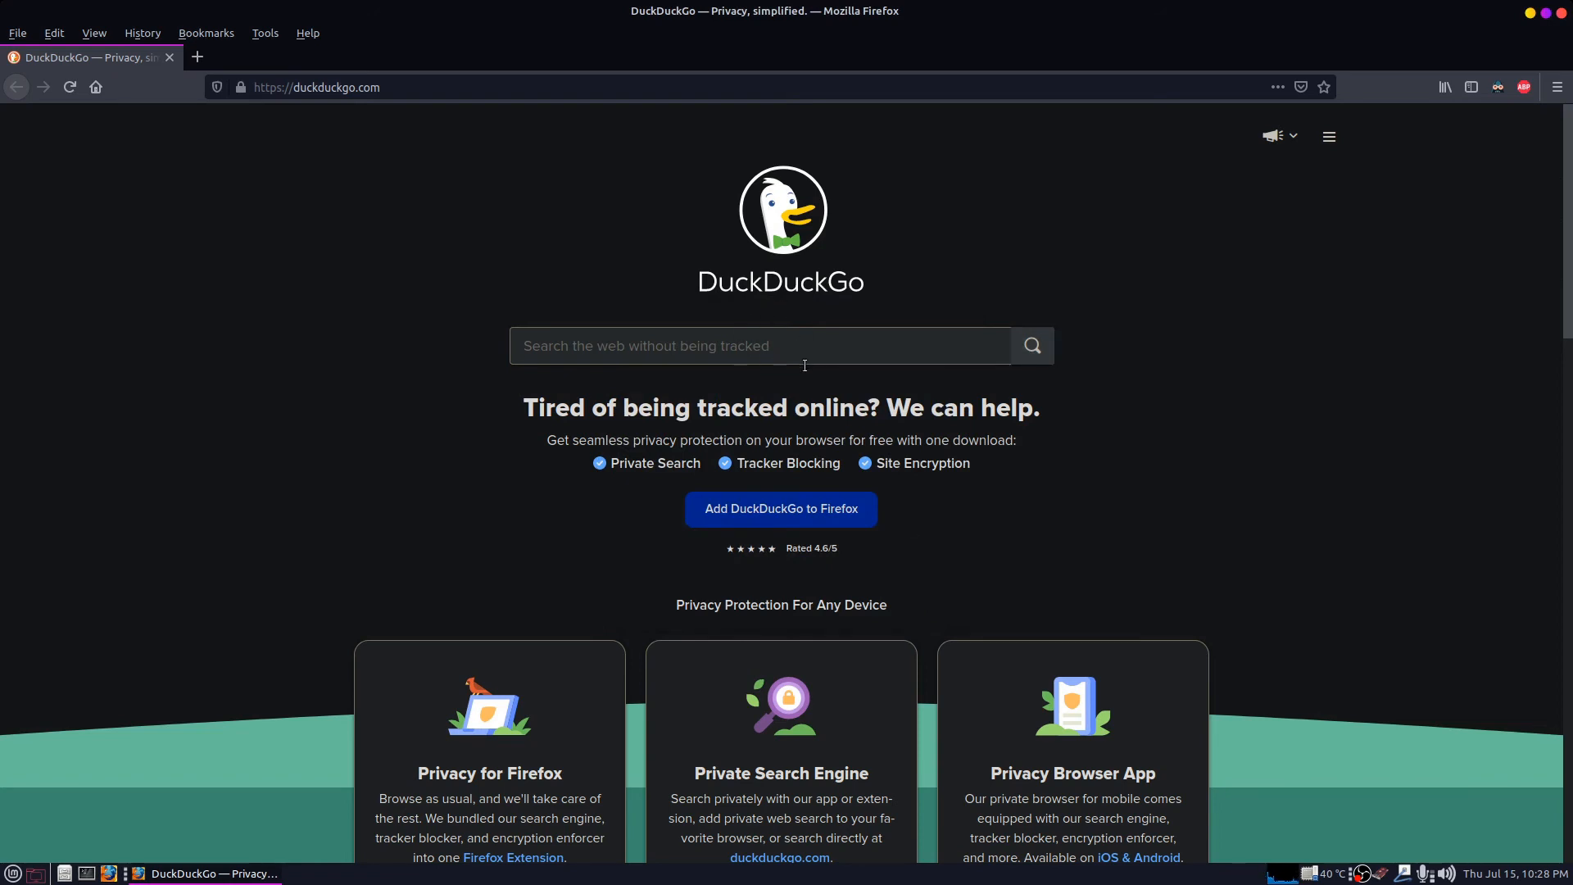
key(ctrl+shift+Delete)
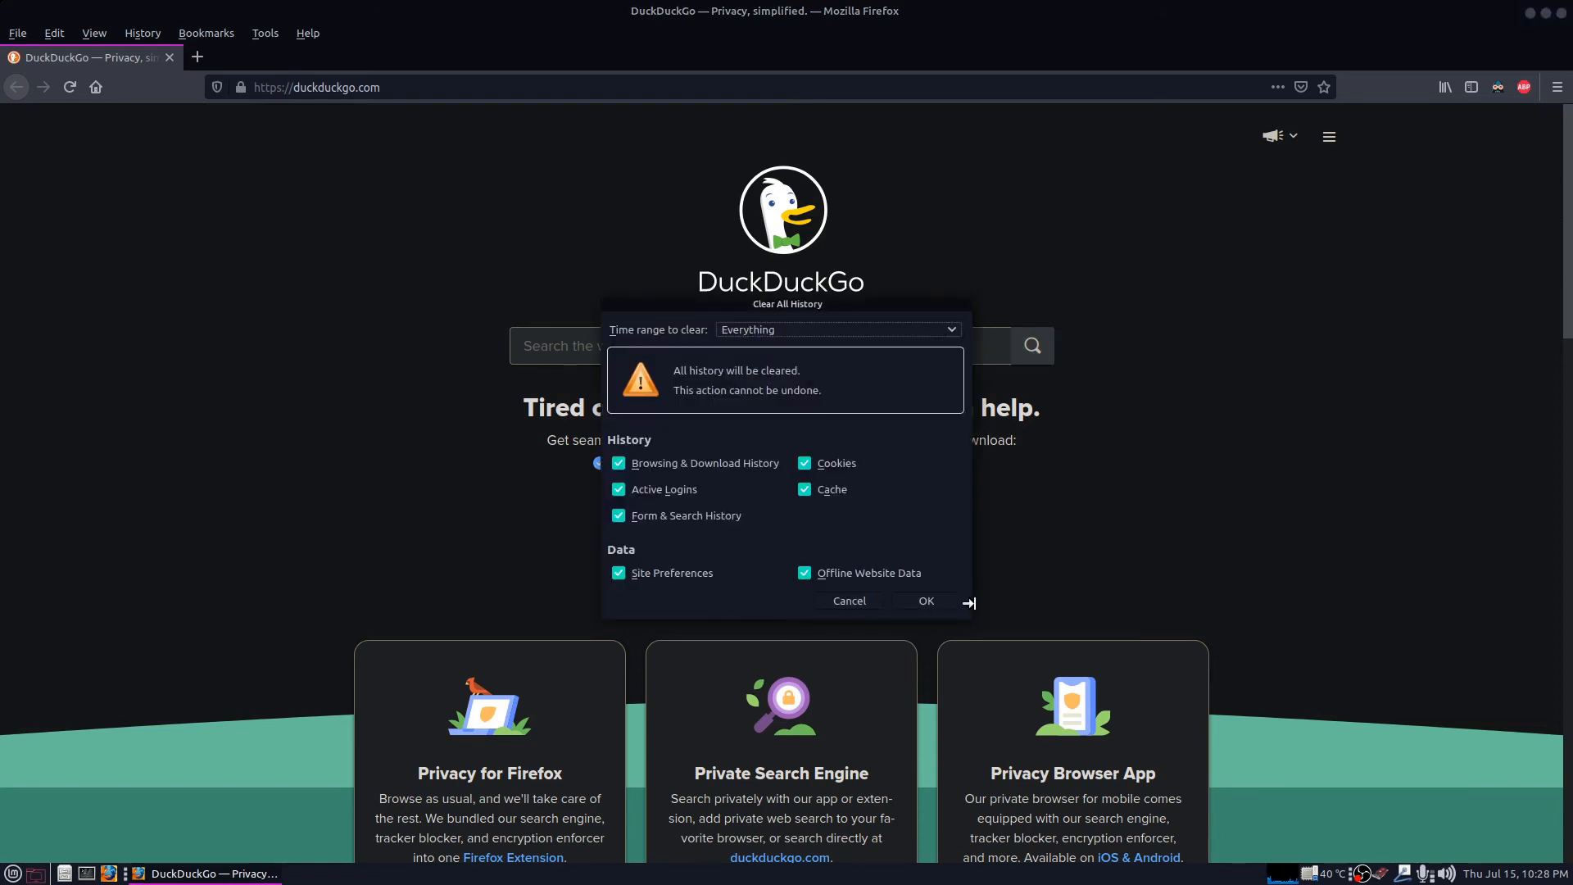
Confirm the second full history clear, glance at the History menu, and close Firefox
click(921, 600)
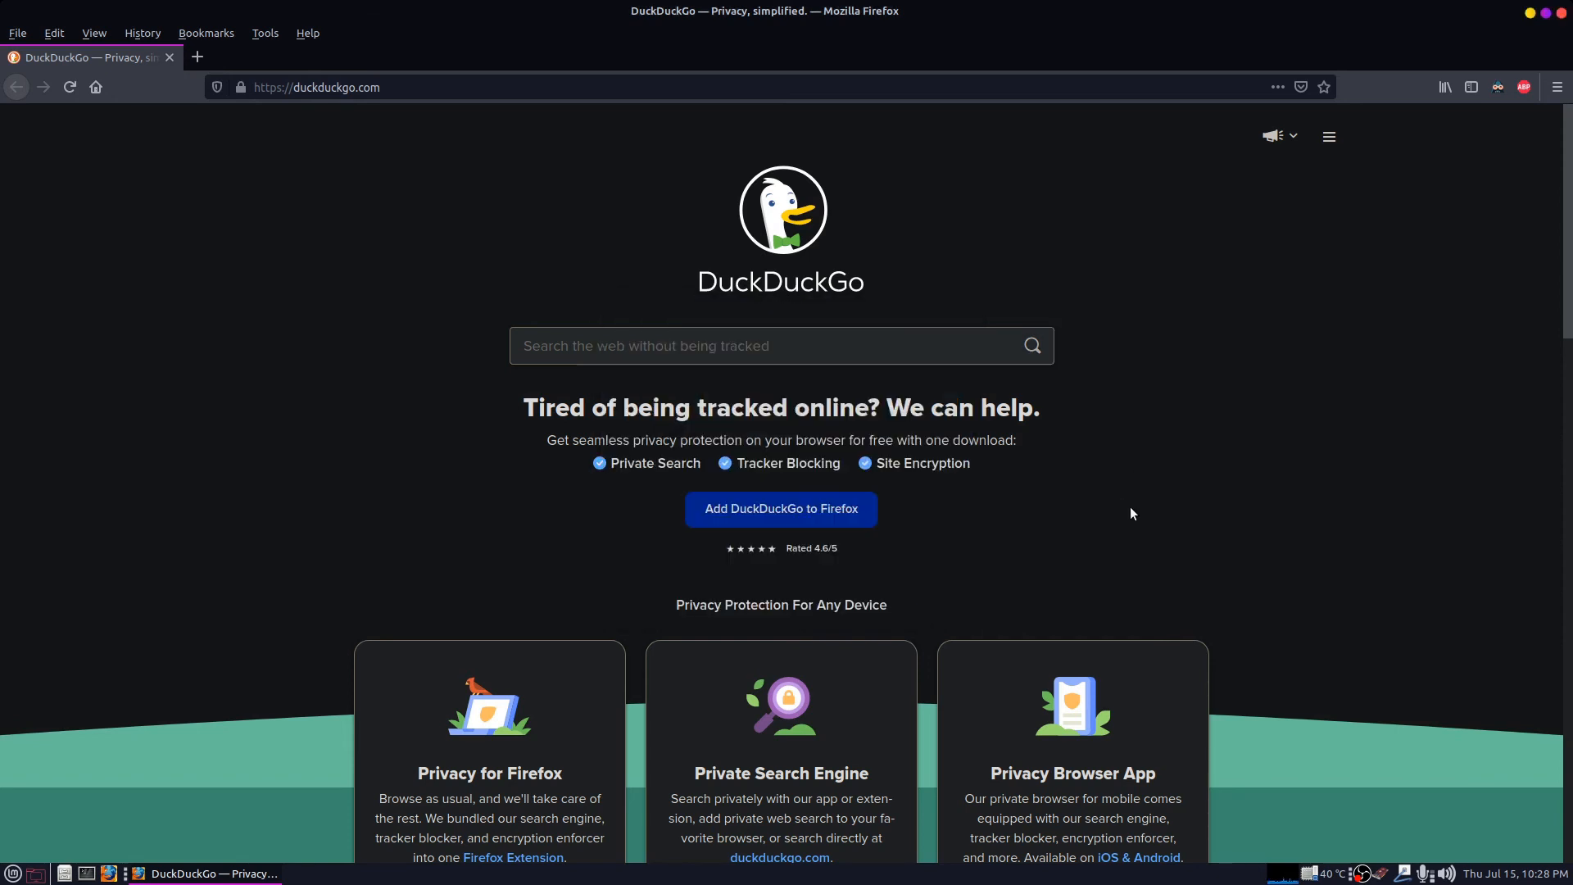
click(141, 39)
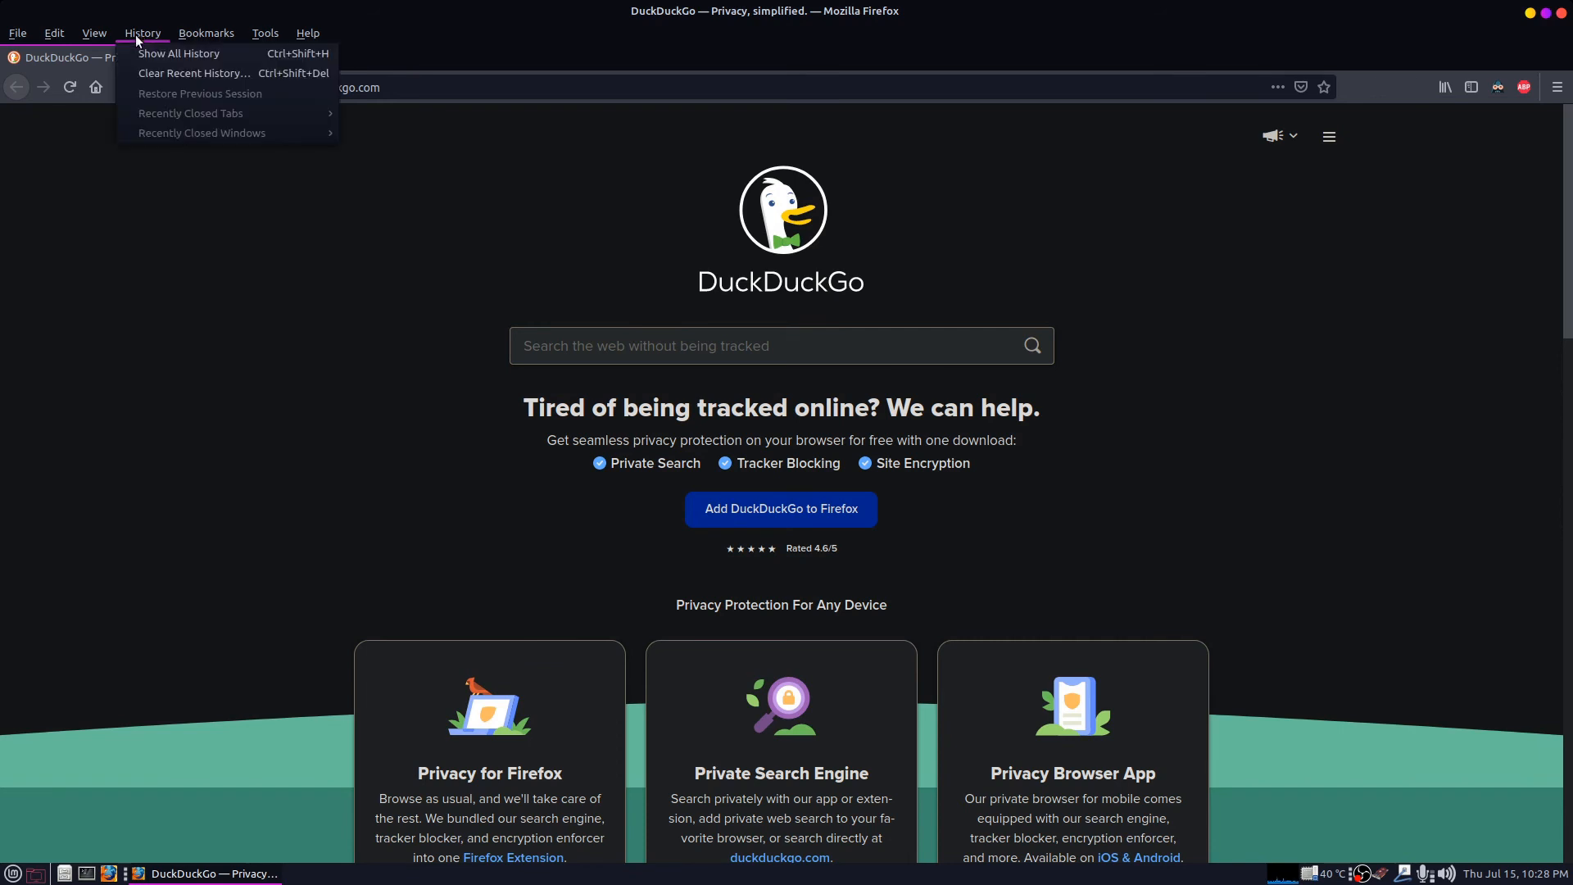
click(85, 356)
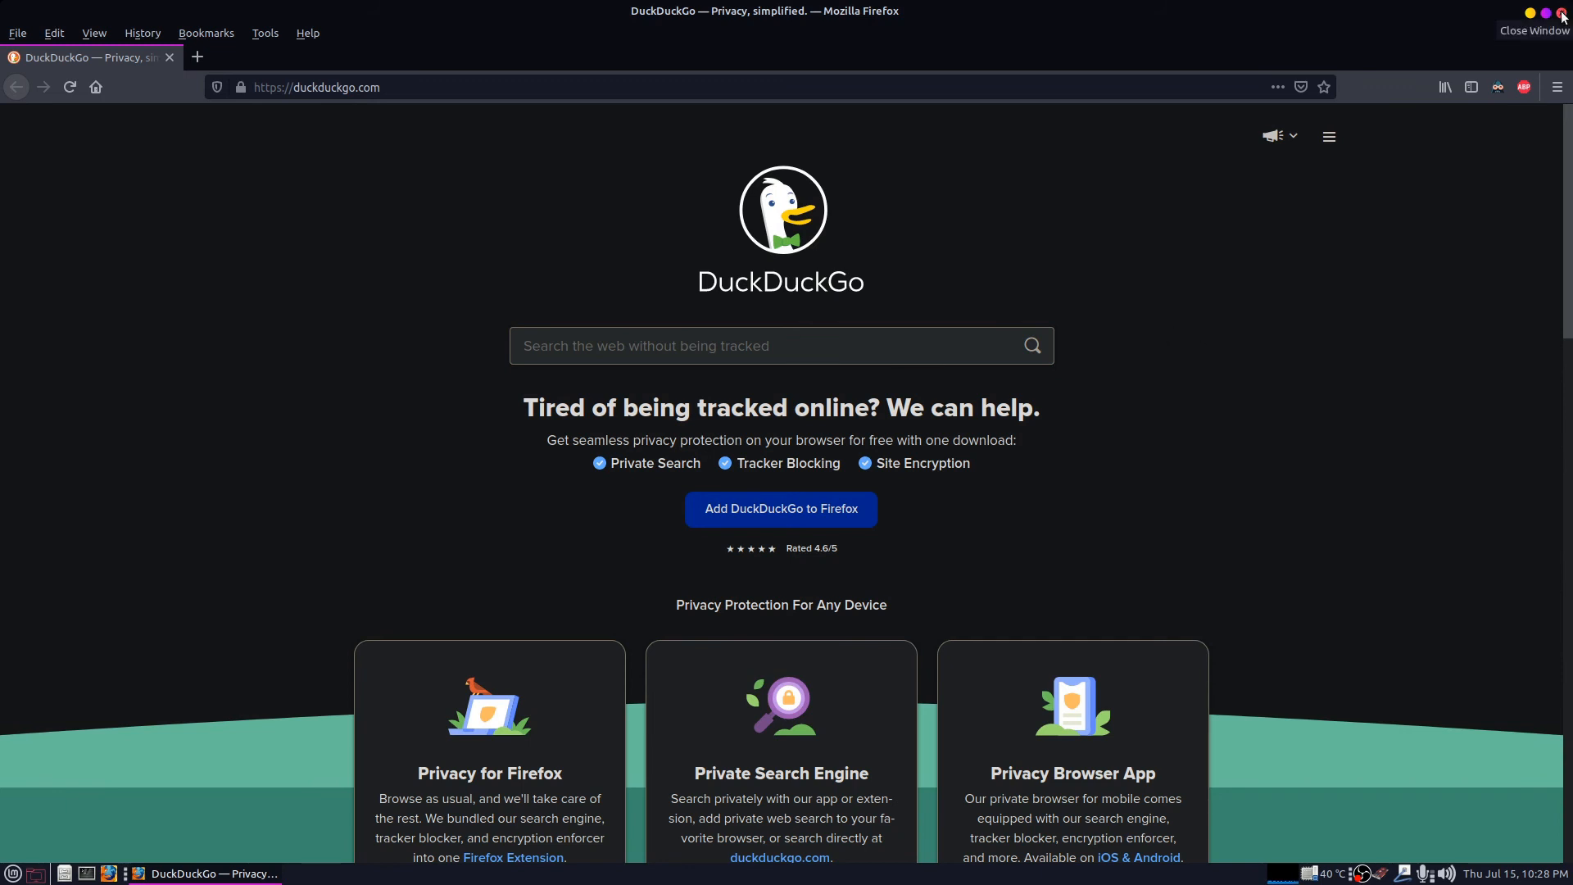
click(1561, 14)
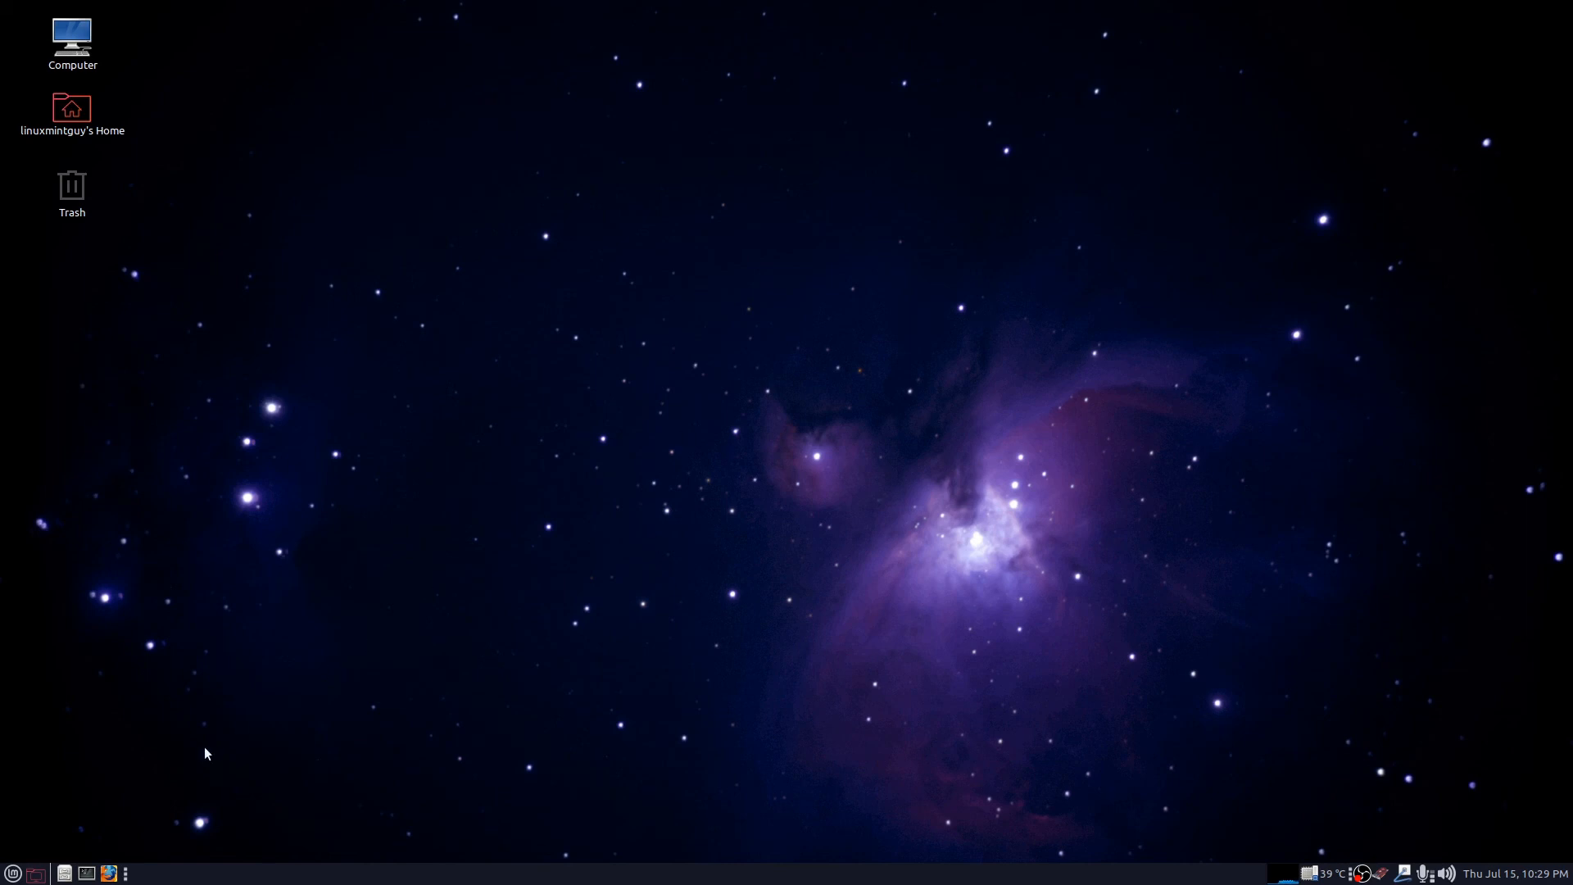
click(64, 874)
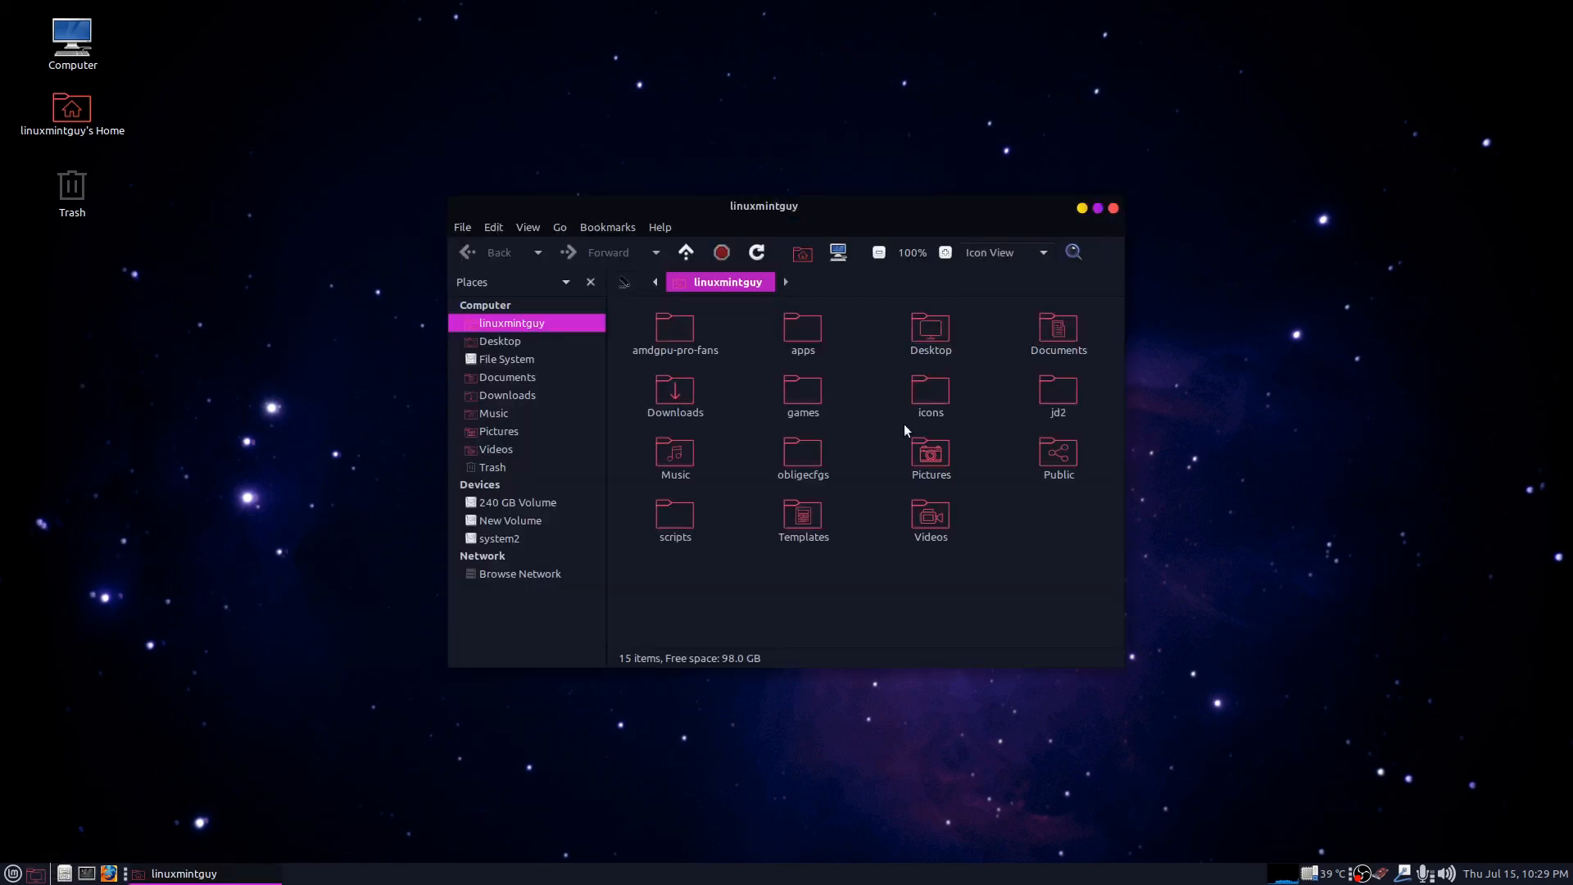
click(490, 470)
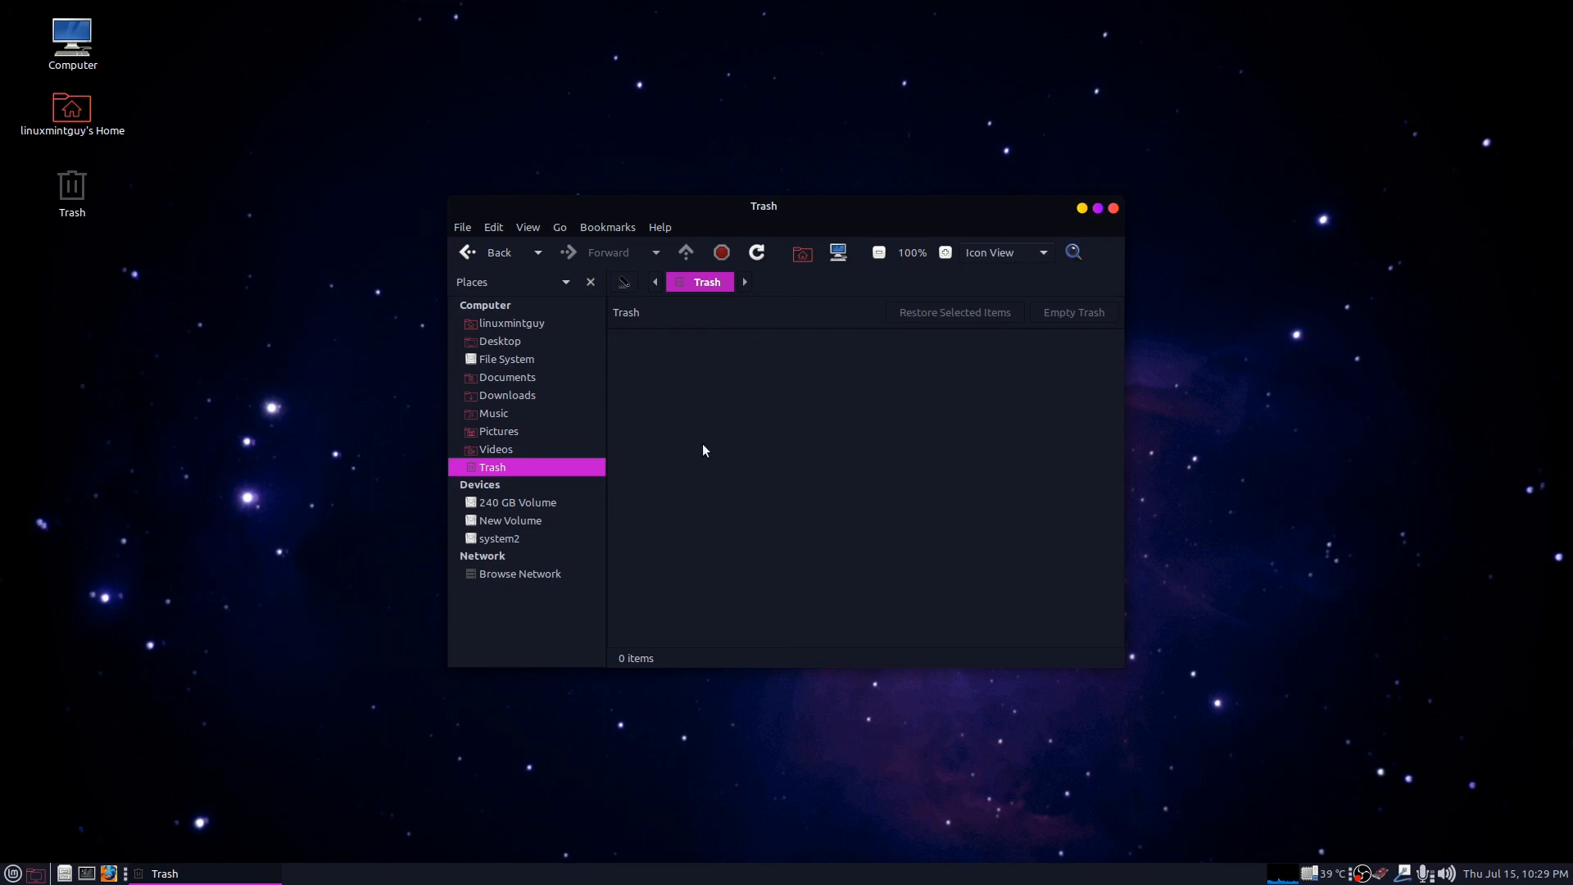
click(1112, 210)
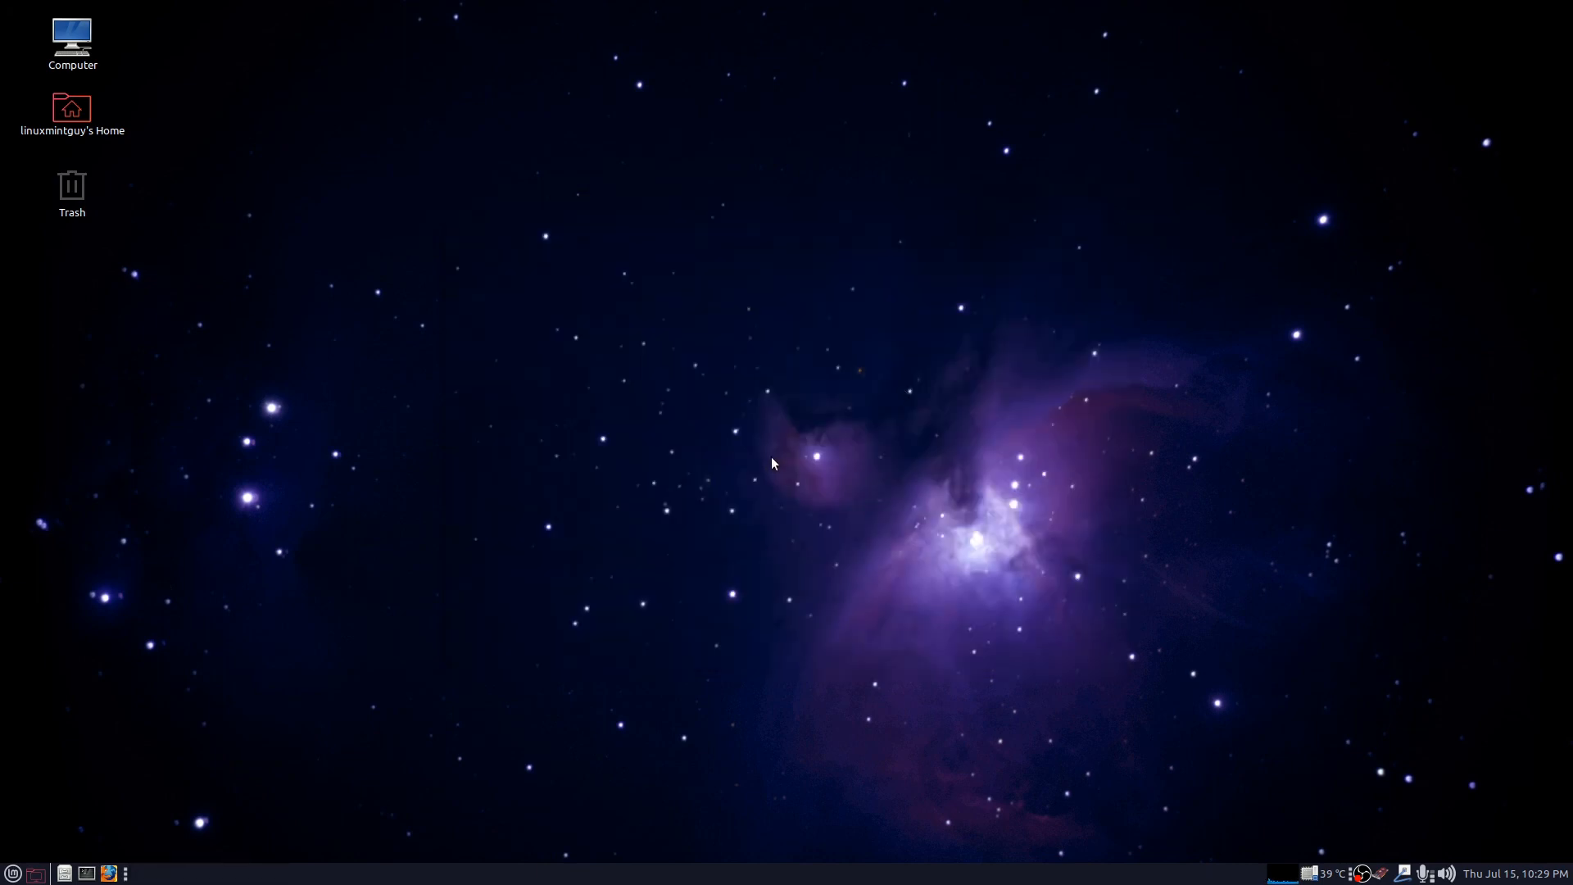